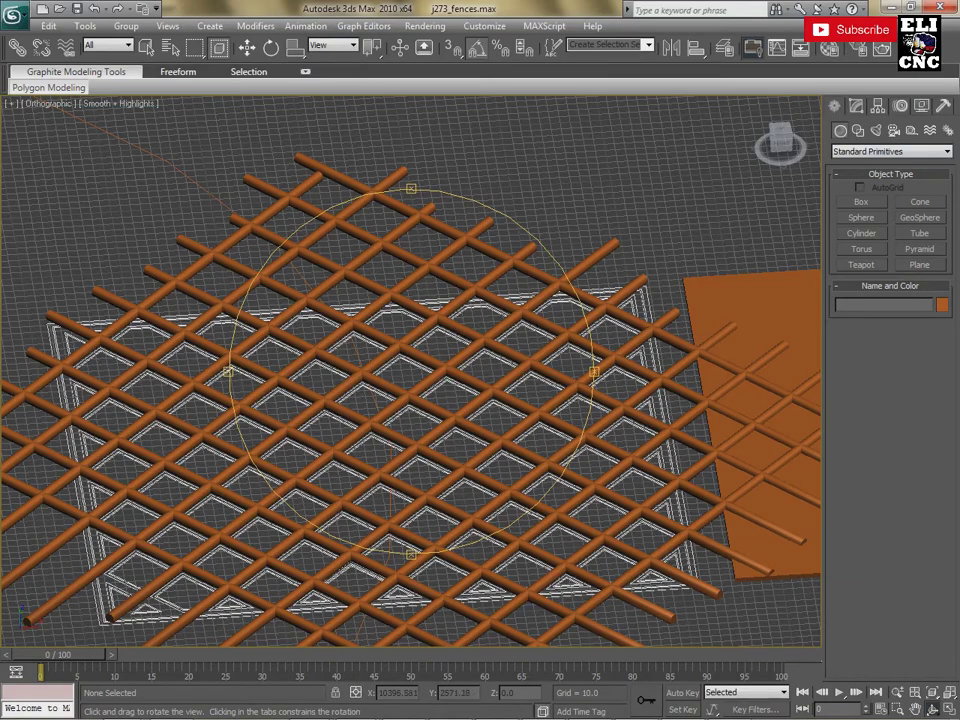
Orbit the view until the rod lattice appears diagonal in perspective
drag(288, 389, 45, 356)
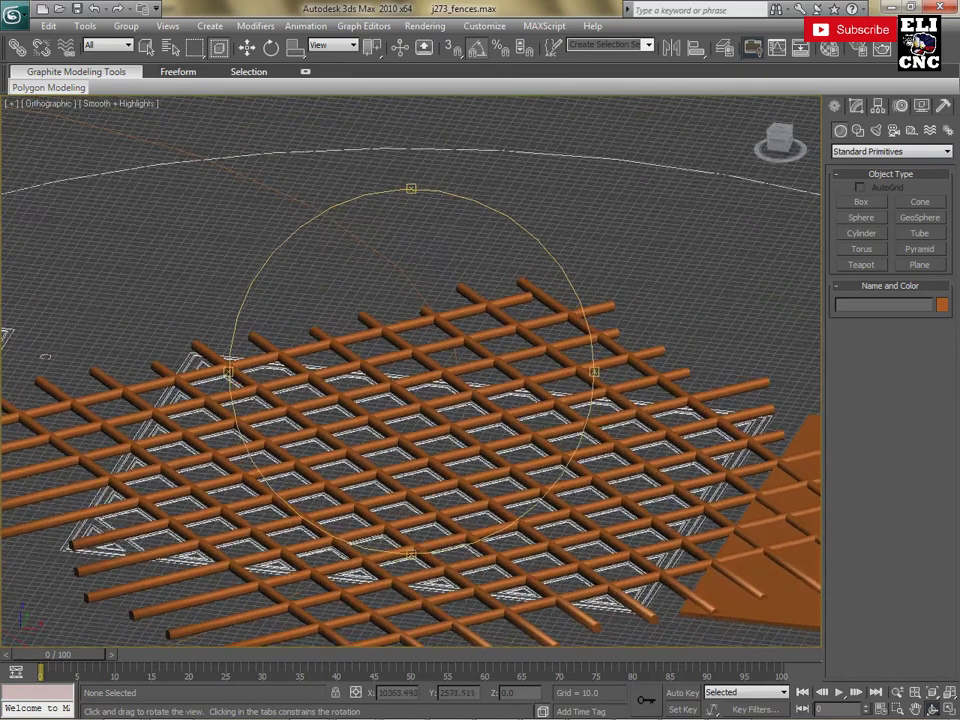
mouse_move(45, 356)
mouse_down()
mouse_move(100, 356)
mouse_move(200, 423)
mouse_up()
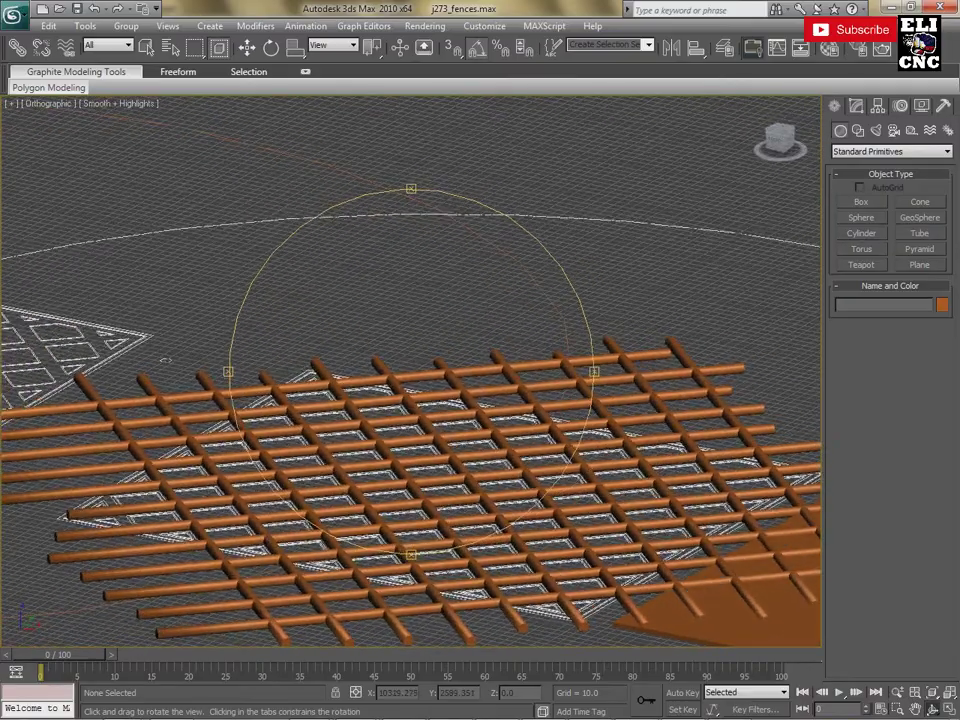
drag(308, 520, 360, 365)
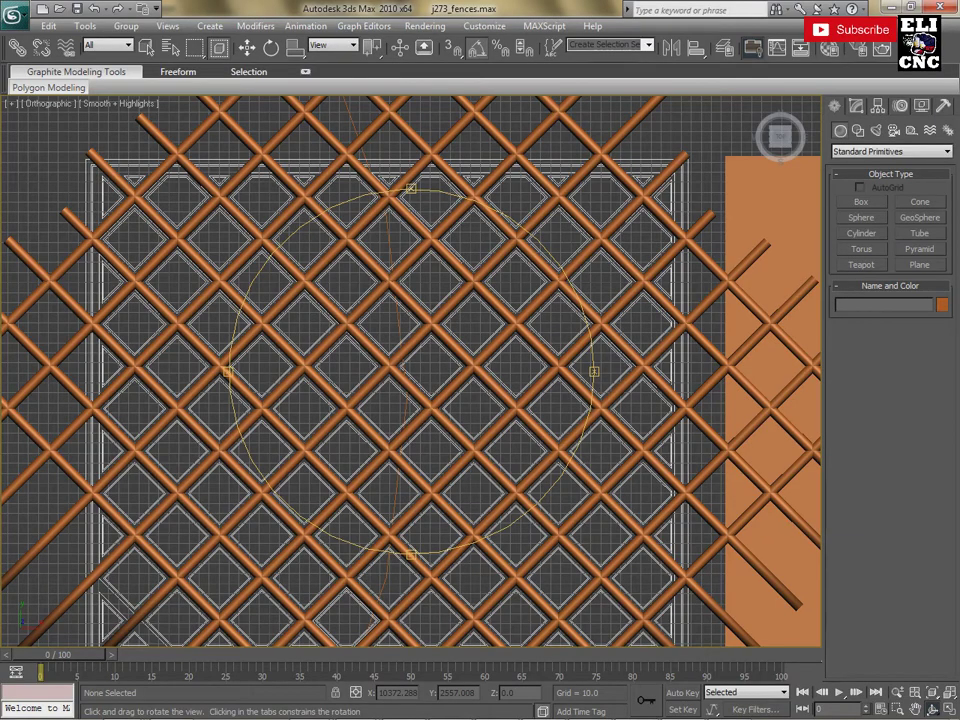
mouse_move(40, 240)
mouse_down()
mouse_move(50, 120)
mouse_move(108, 220)
mouse_move(300, 202)
mouse_move(100, 300)
mouse_move(150, 300)
mouse_up()
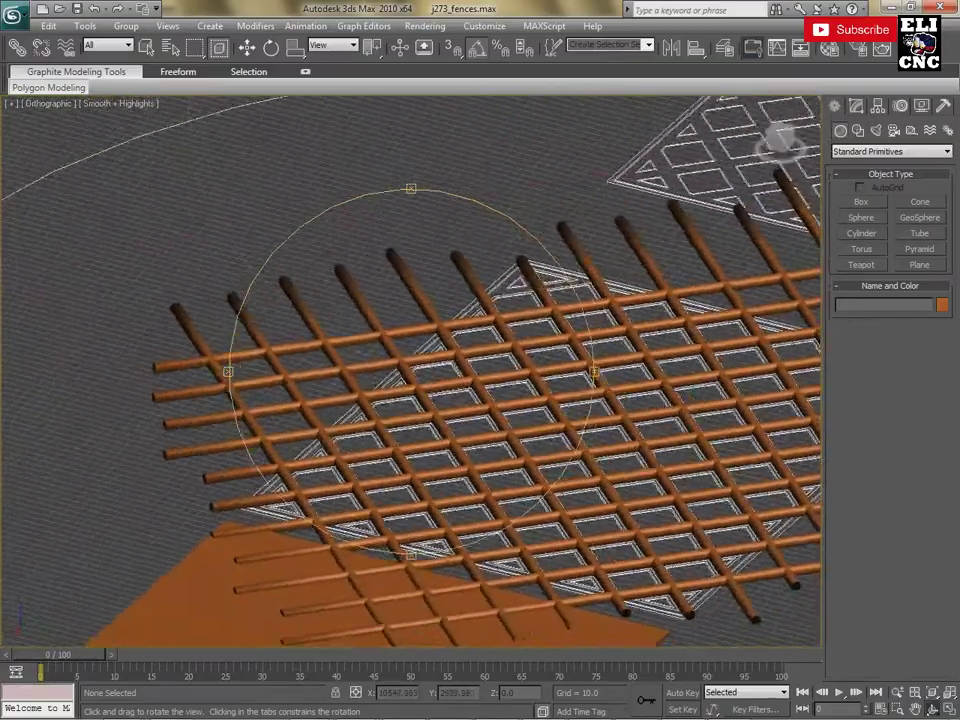
drag(150, 300, 600, 300)
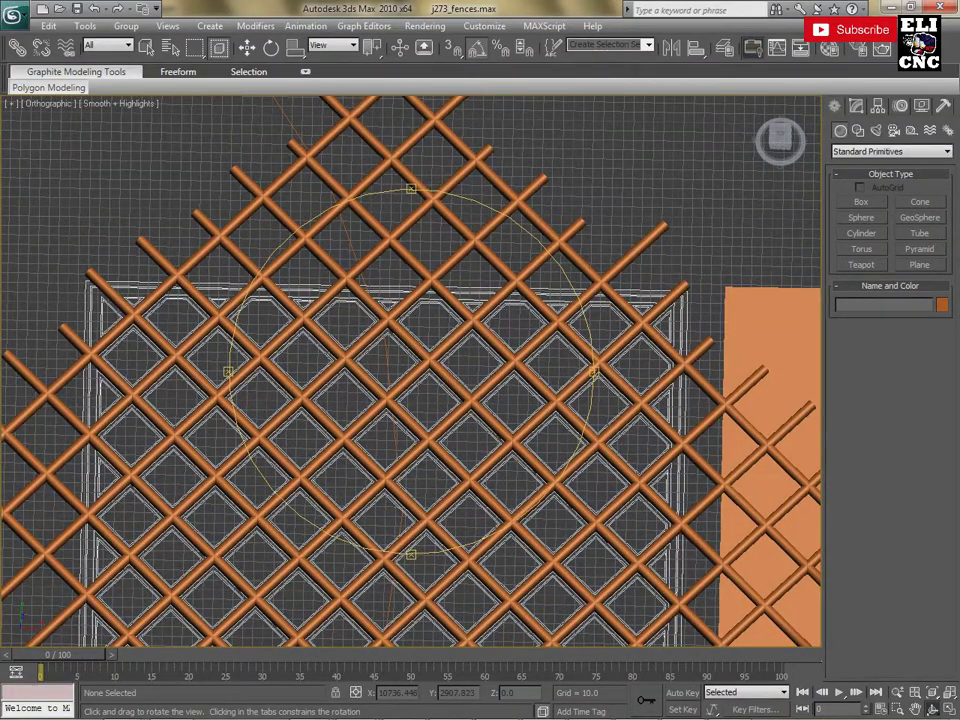
Slide the Box10 panel left beneath the rod lattice, deselect it, and tilt the view
key(r)
click(770, 330)
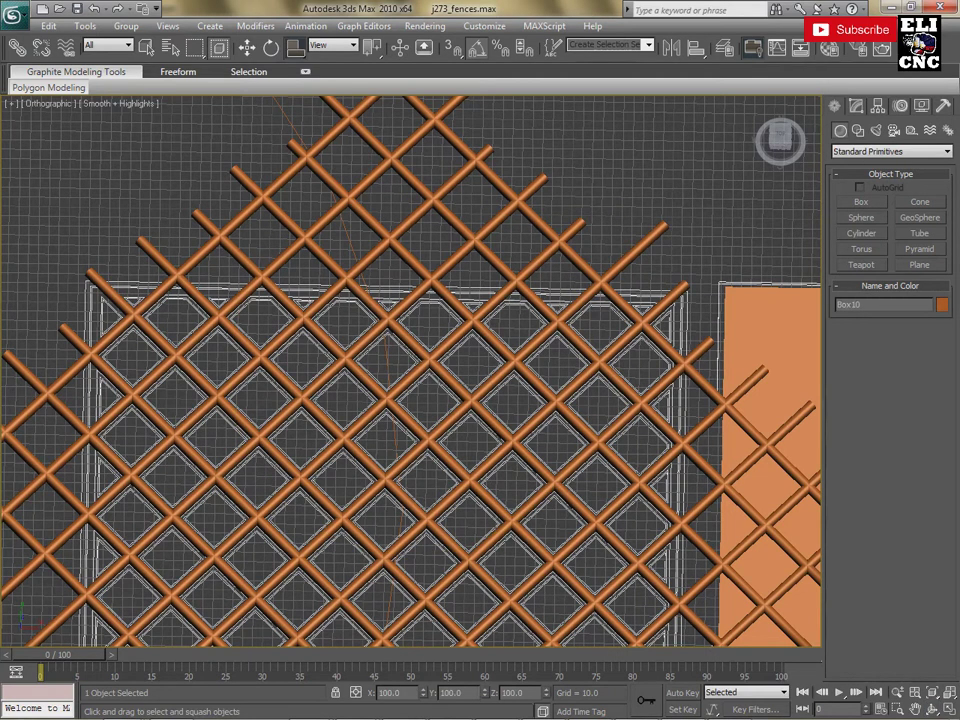
key(w)
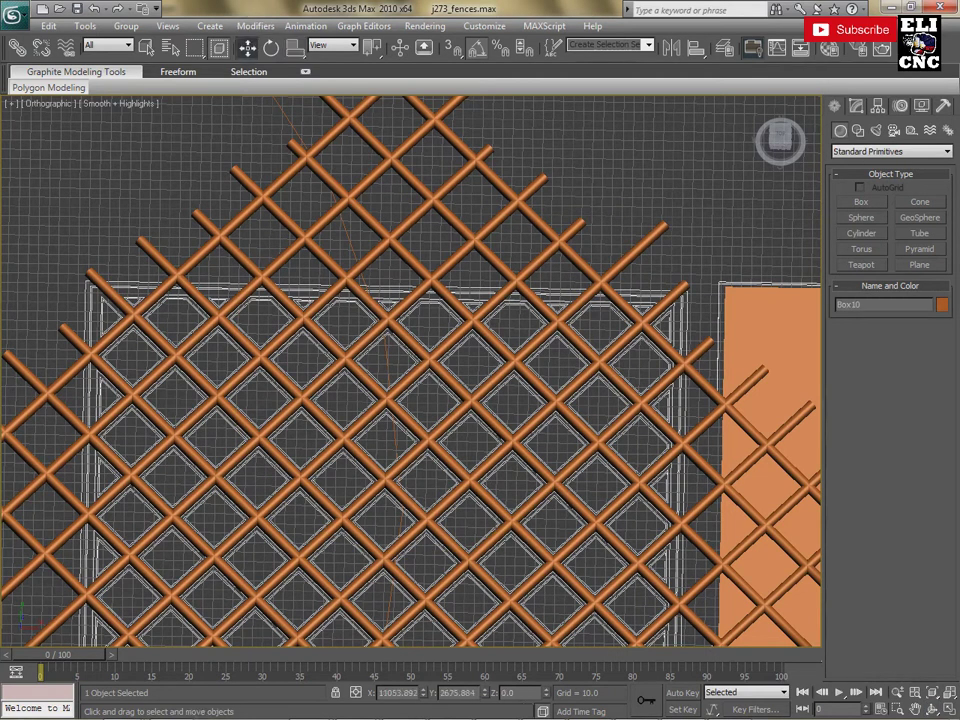
drag(770, 332, 732, 344)
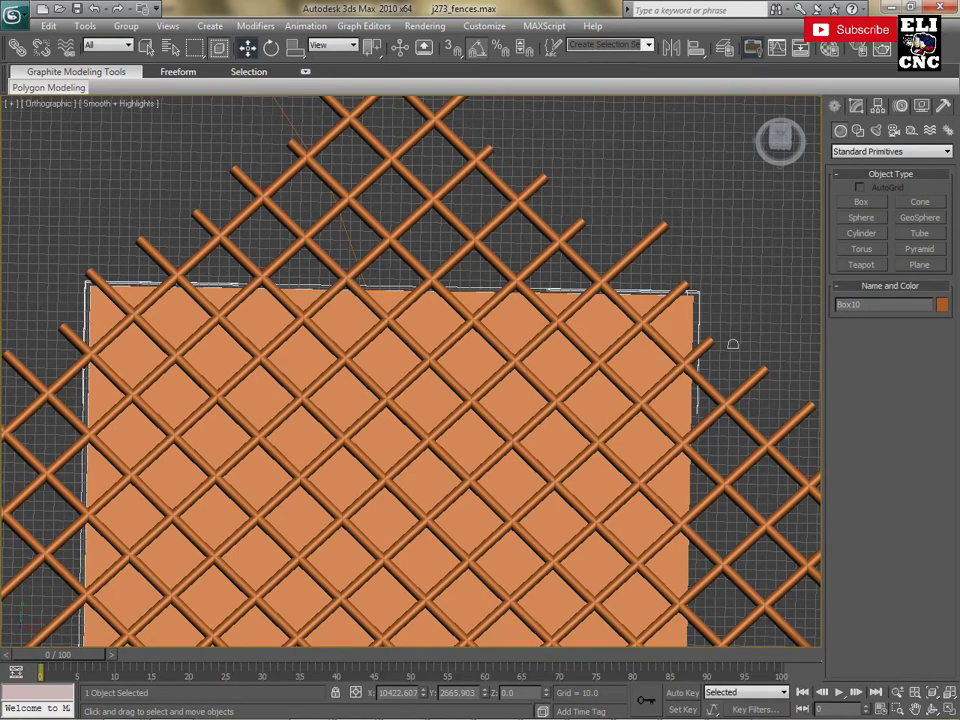
scroll(732, 344, up, 2)
scroll(732, 344, down, 2)
scroll(732, 344, down, 3)
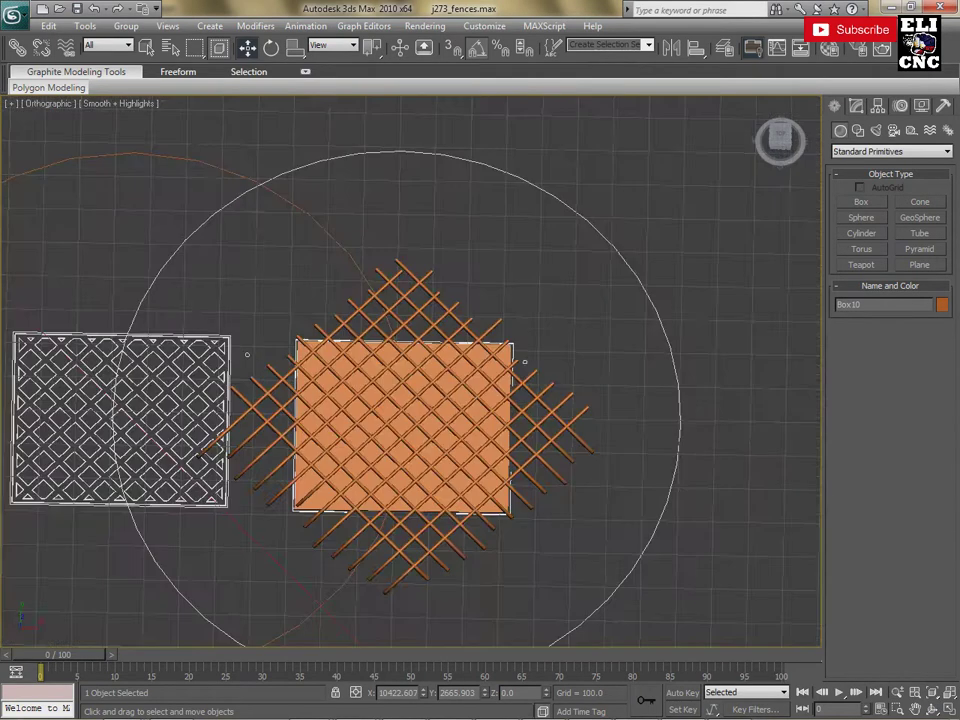
key(ctrl+d)
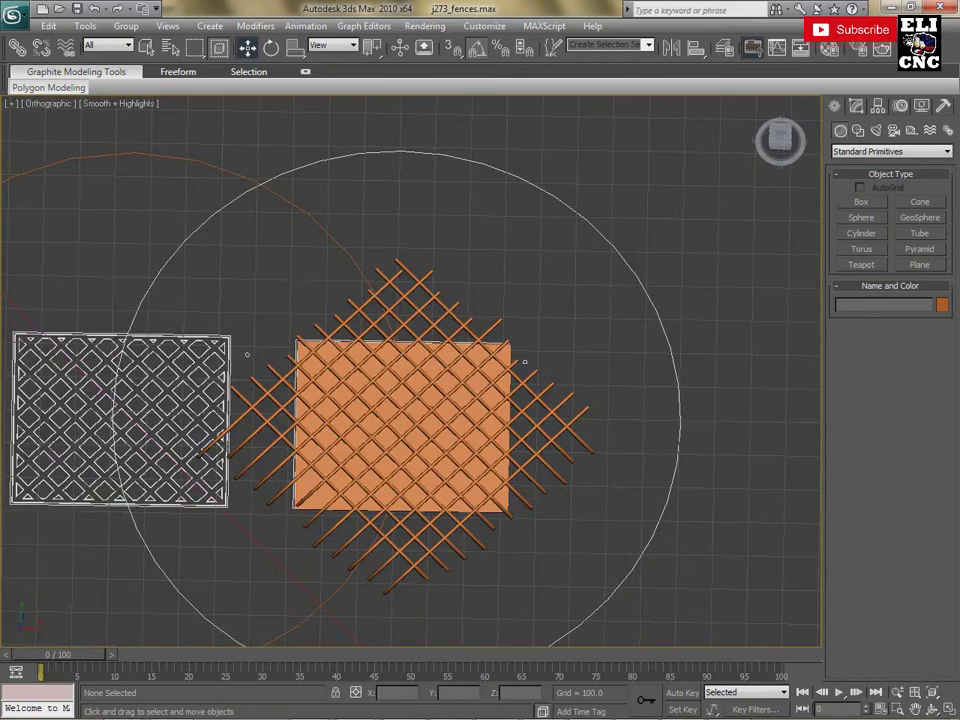
mouse_move(712, 519)
alt+middle_down()
mouse_move(700, 531)
mouse_move(630, 531)
mouse_move(630, 490)
alt+middle_up()
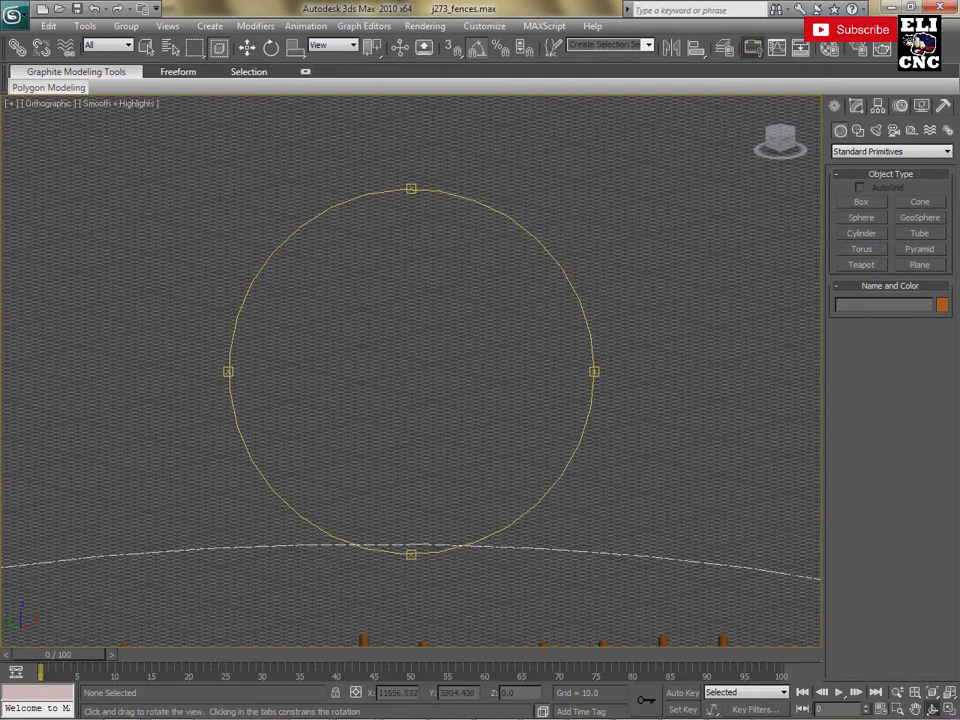
mouse_move(630, 490)
alt+middle_down()
mouse_move(630, 530)
mouse_move(715, 435)
alt+middle_up()
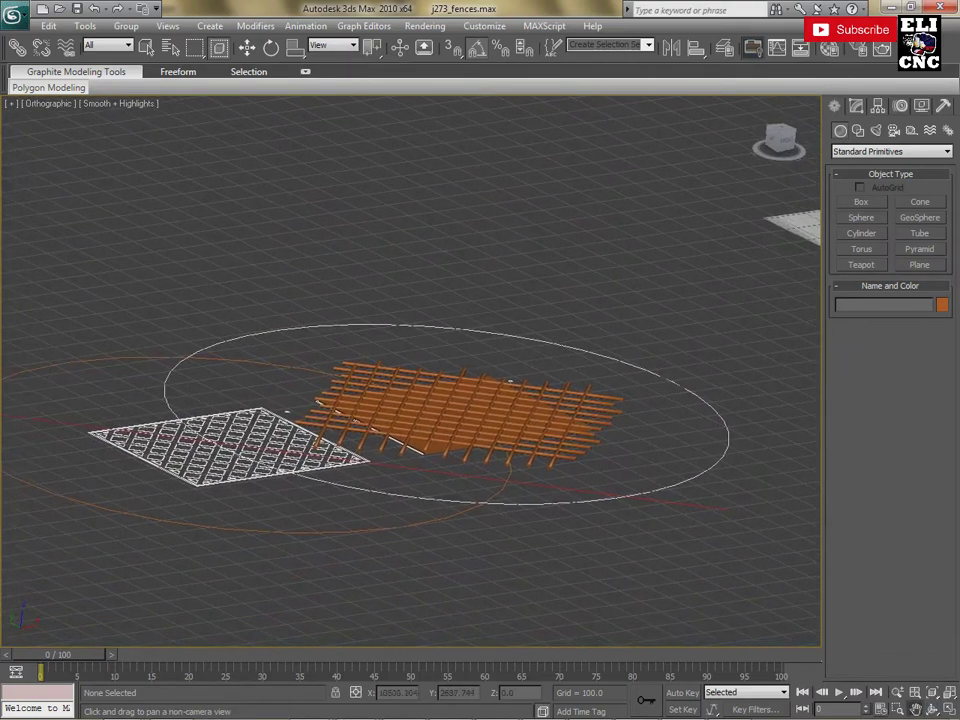
scroll(510, 381, up, 5)
scroll(510, 375, up, 1)
scroll(511, 340, up, 1)
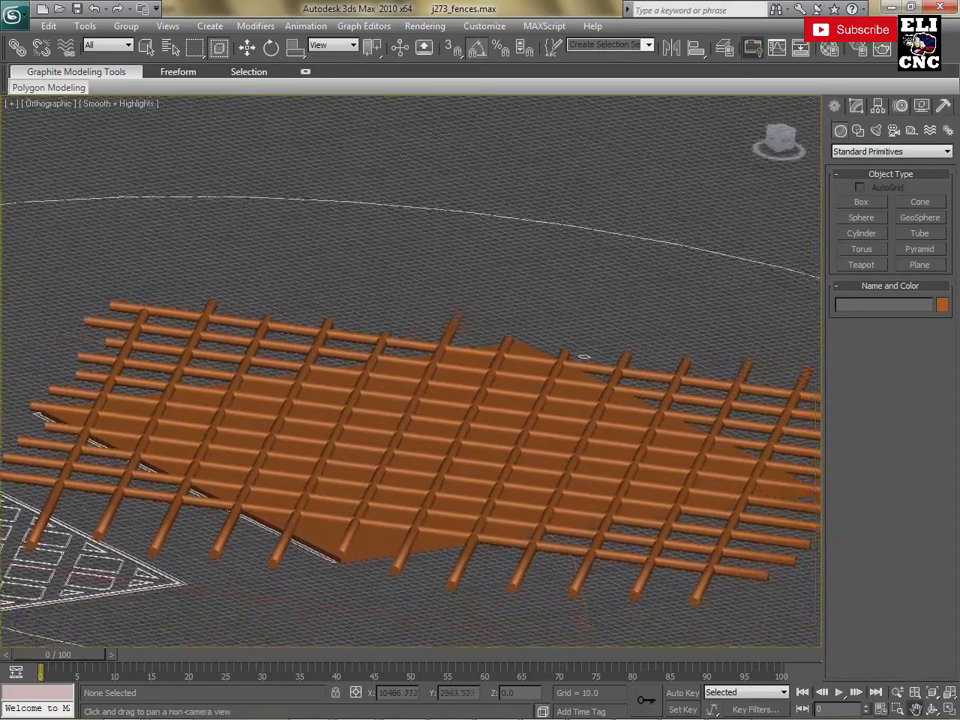
scroll(511, 325, up, 1)
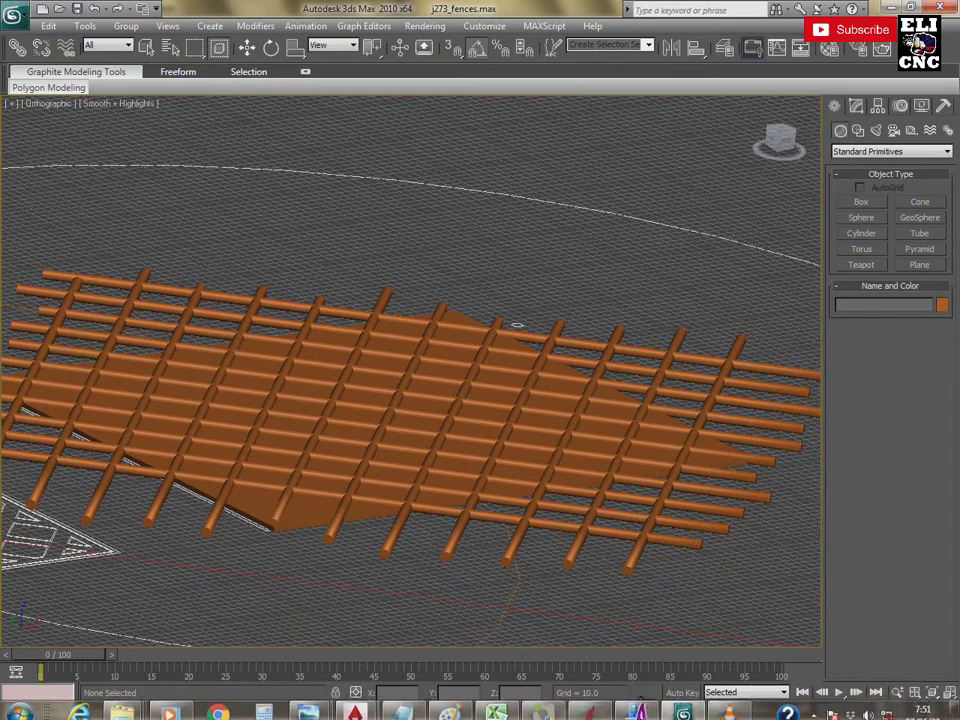
mouse_move(516, 325)
alt+middle_down()
mouse_move(583, 146)
mouse_move(636, 223)
mouse_move(747, 271)
mouse_move(786, 337)
mouse_move(784, 392)
mouse_move(764, 455)
mouse_move(774, 446)
mouse_move(788, 399)
mouse_move(783, 367)
mouse_move(761, 413)
mouse_move(751, 395)
mouse_move(787, 340)
mouse_move(614, 330)
mouse_move(629, 119)
mouse_move(565, 148)
mouse_move(379, 106)
mouse_move(403, 553)
mouse_move(616, 571)
mouse_move(692, 454)
mouse_move(699, 386)
mouse_move(652, 291)
mouse_move(259, 300)
mouse_move(124, 450)
mouse_move(133, 564)
mouse_move(144, 560)
alt+middle_up()
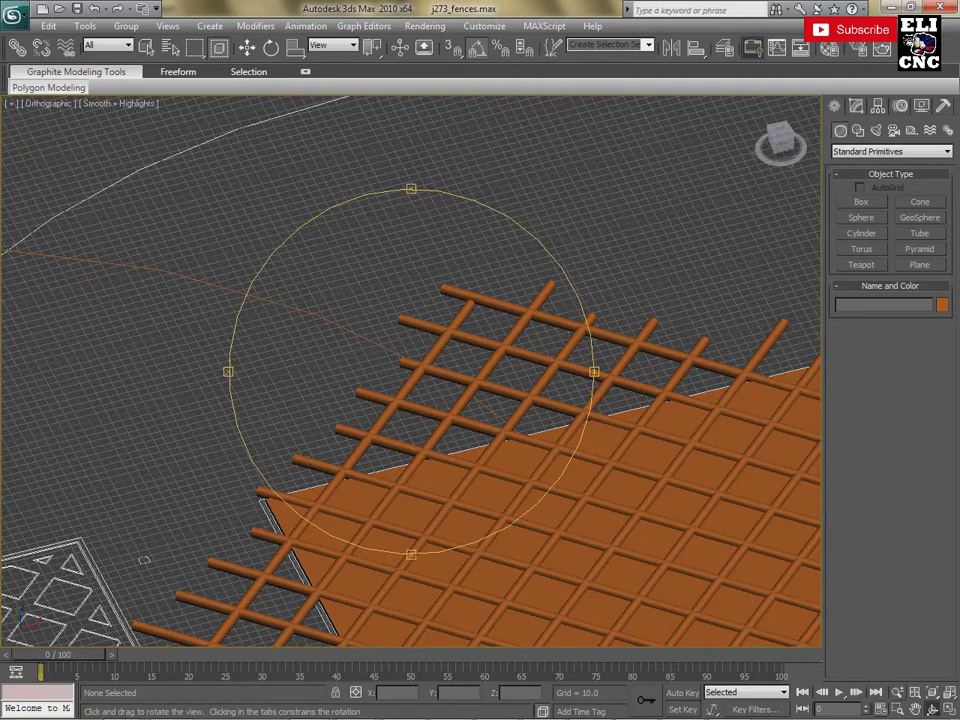
middle_drag(144, 560, 688, 212)
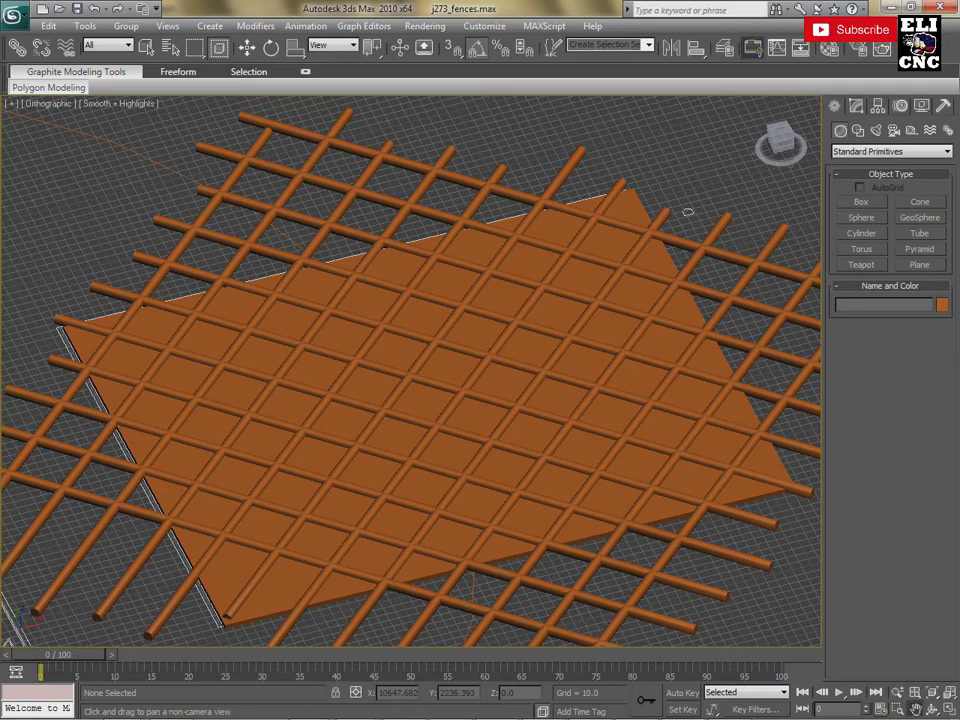
drag(688, 212, 699, 182)
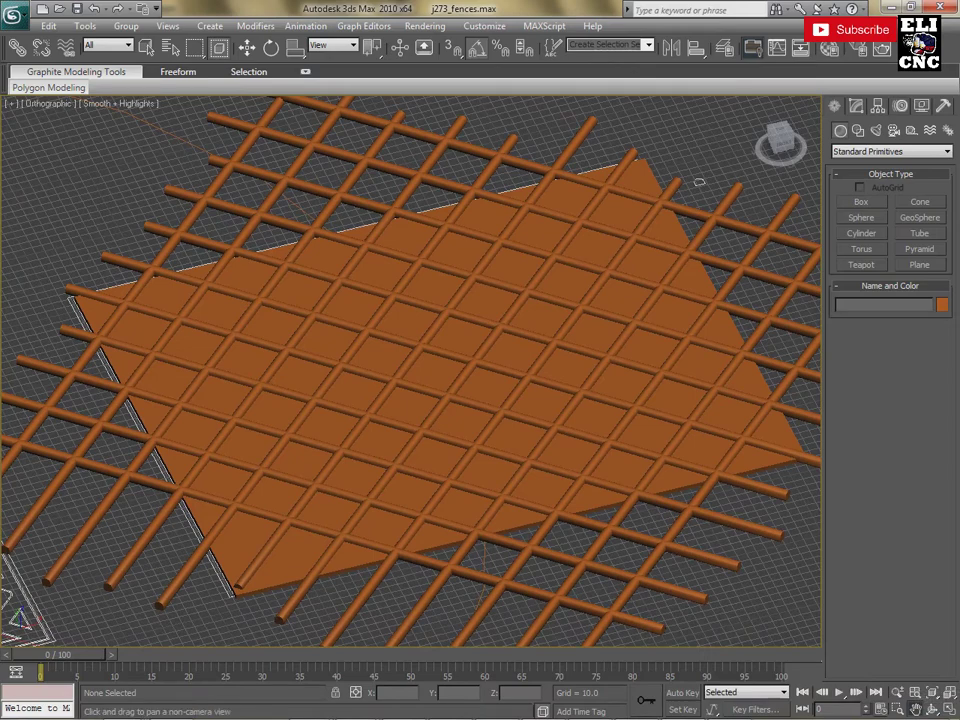
key(ctrl+r)
drag(699, 531, 699, 420)
mouse_move(306, 520)
mouse_down()
mouse_move(502, 506)
mouse_move(470, 480)
mouse_up()
key(w)
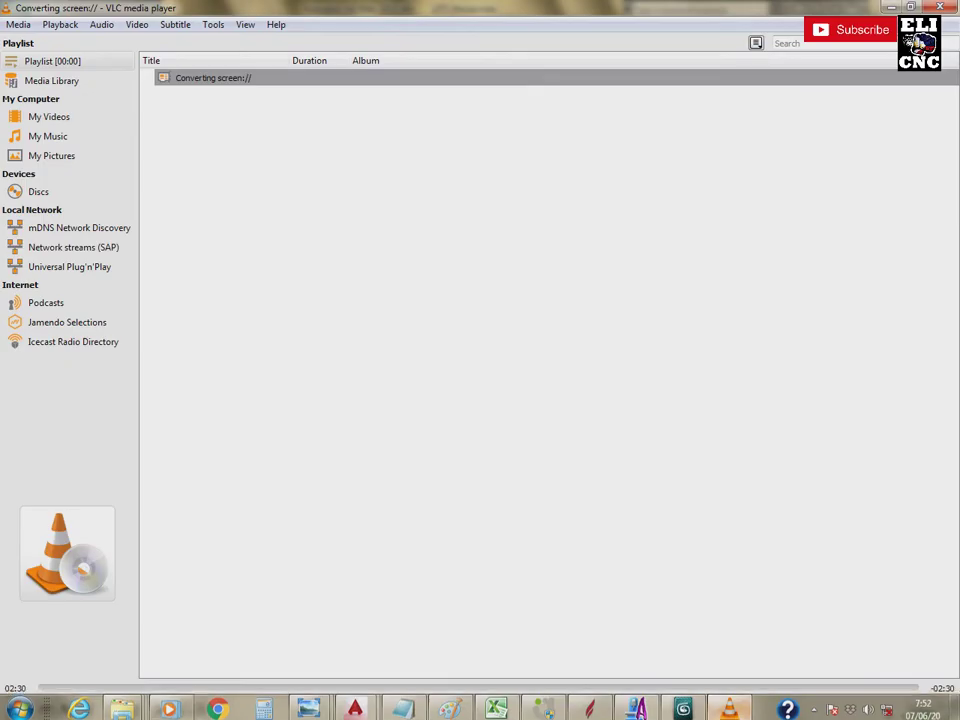
key(space)
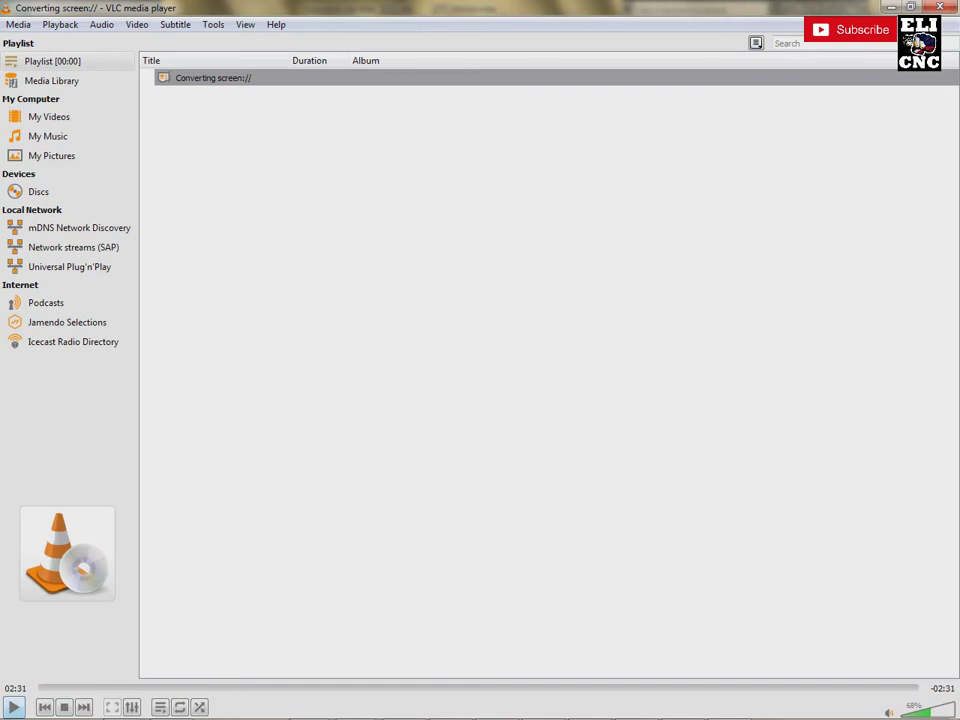
key(space)
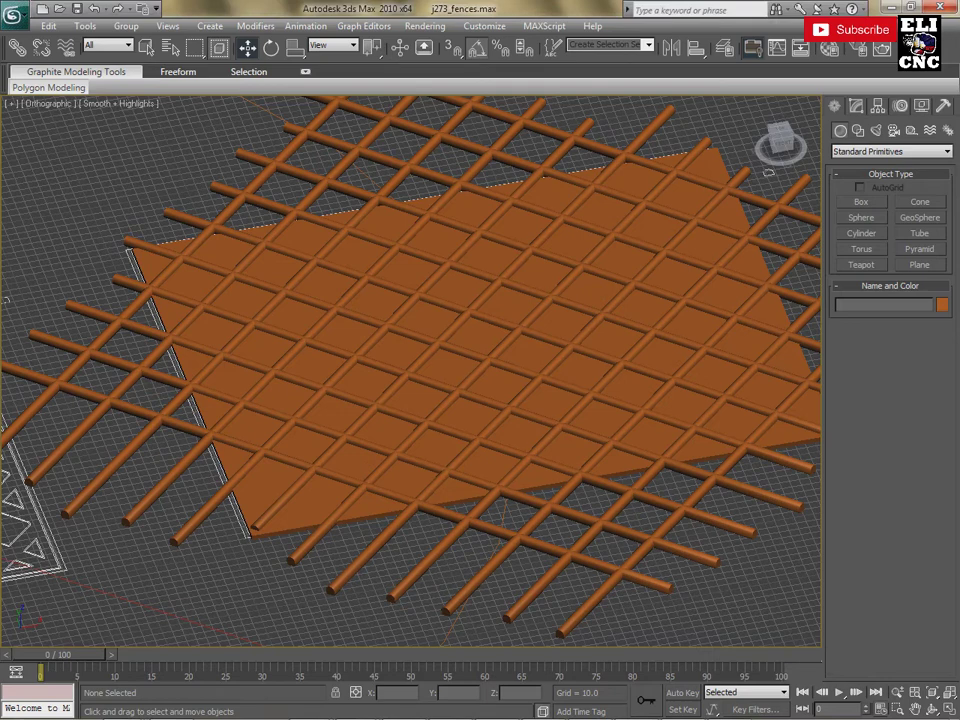
Select Line889 and nudge it slightly up and to the right
click(778, 170)
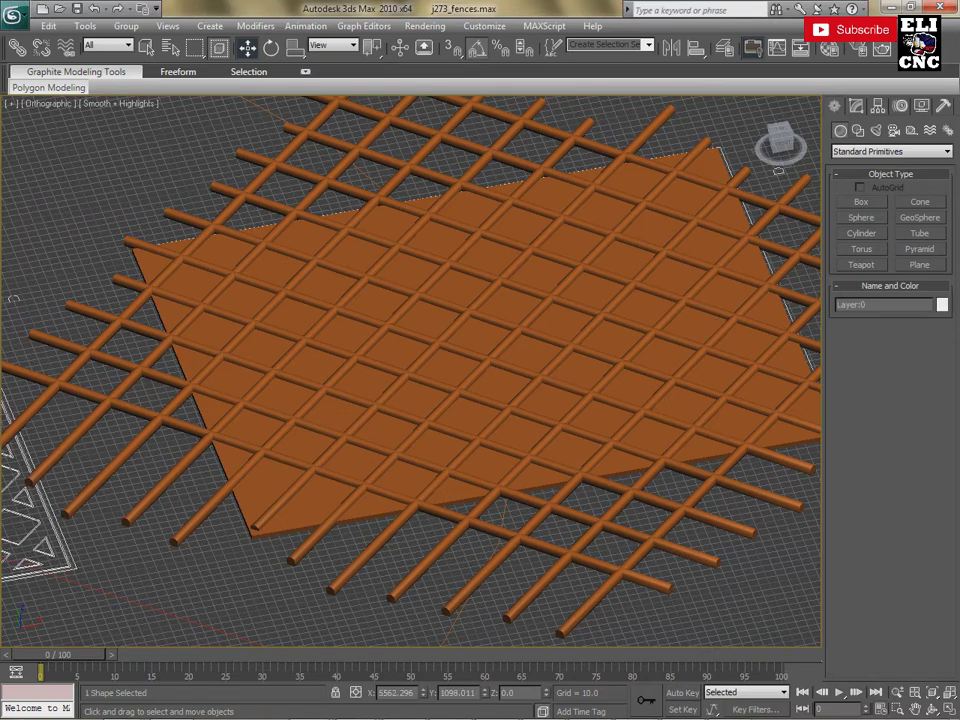
scroll(670, 229, down, 2)
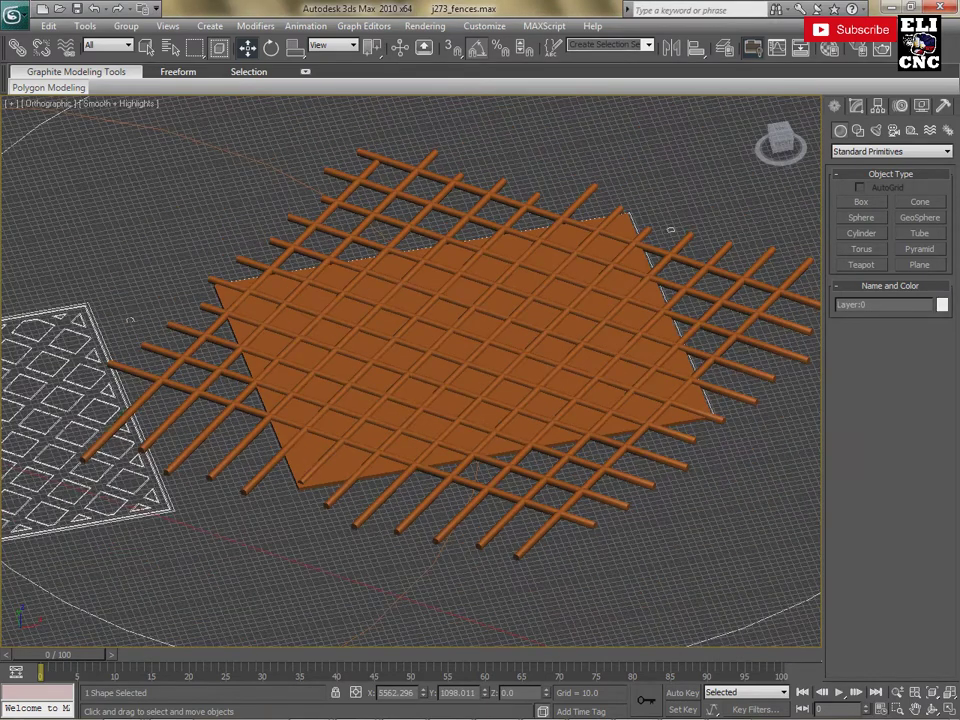
scroll(670, 229, up, 2)
click(778, 170)
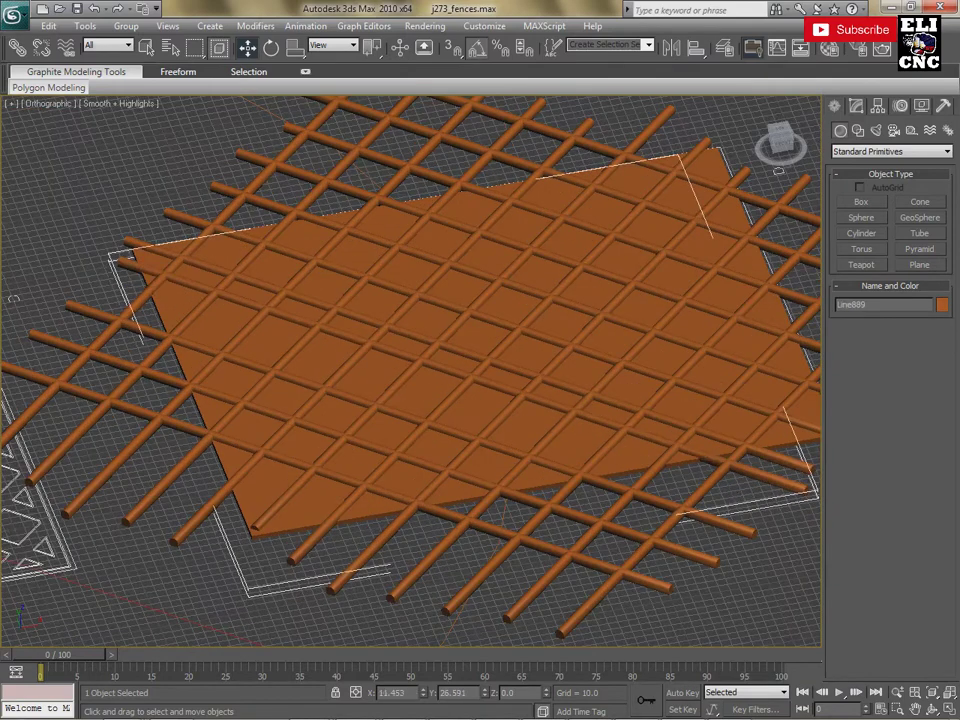
drag(560, 345, 570, 330)
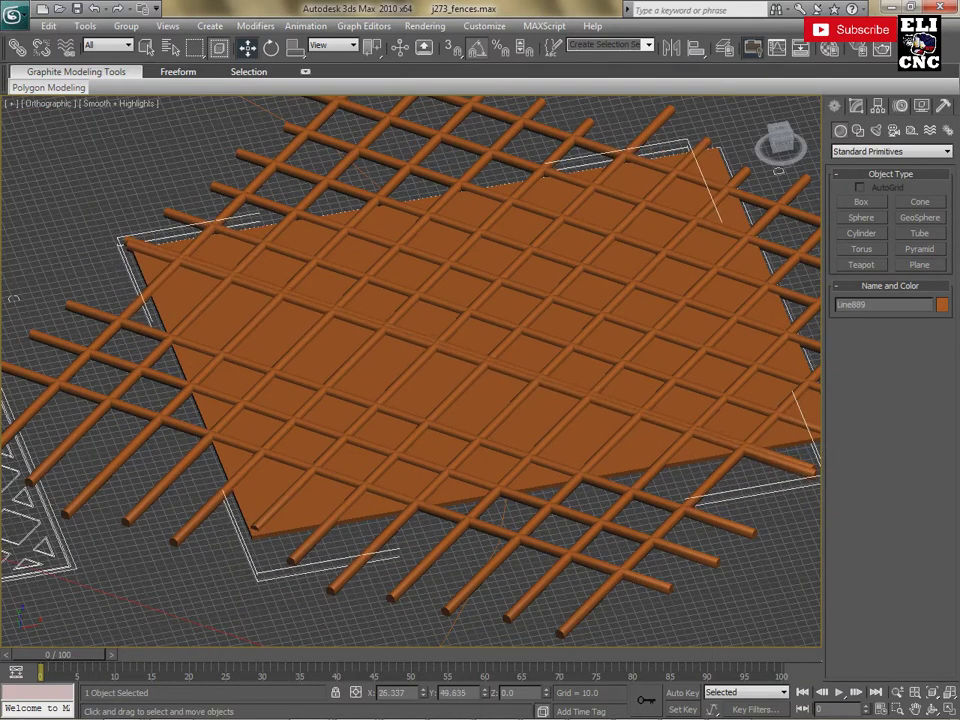
Orbit around the lattice and panel down to a low, near-horizontal view
alt+middle_drag(410, 370, 500, 372)
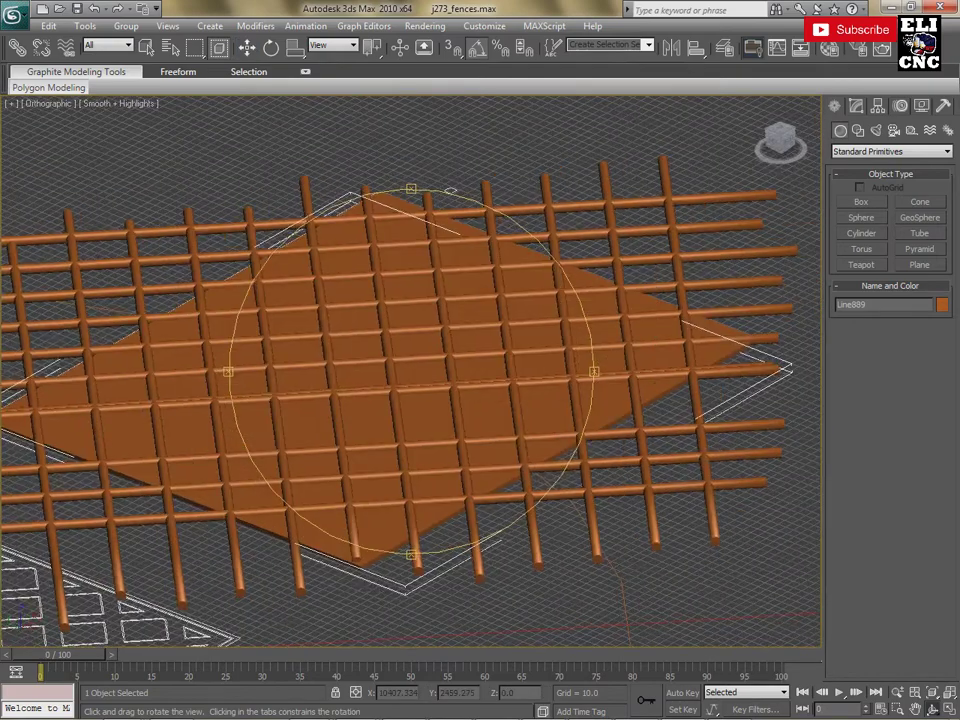
alt+middle_drag(450, 190, 143, 226)
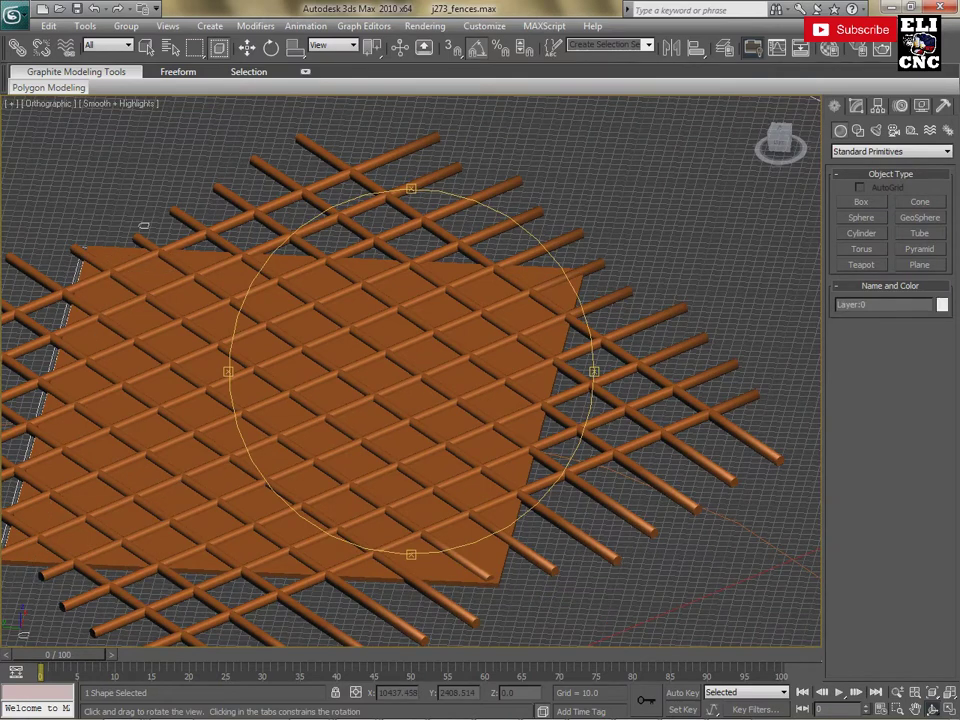
drag(143, 226, 210, 130)
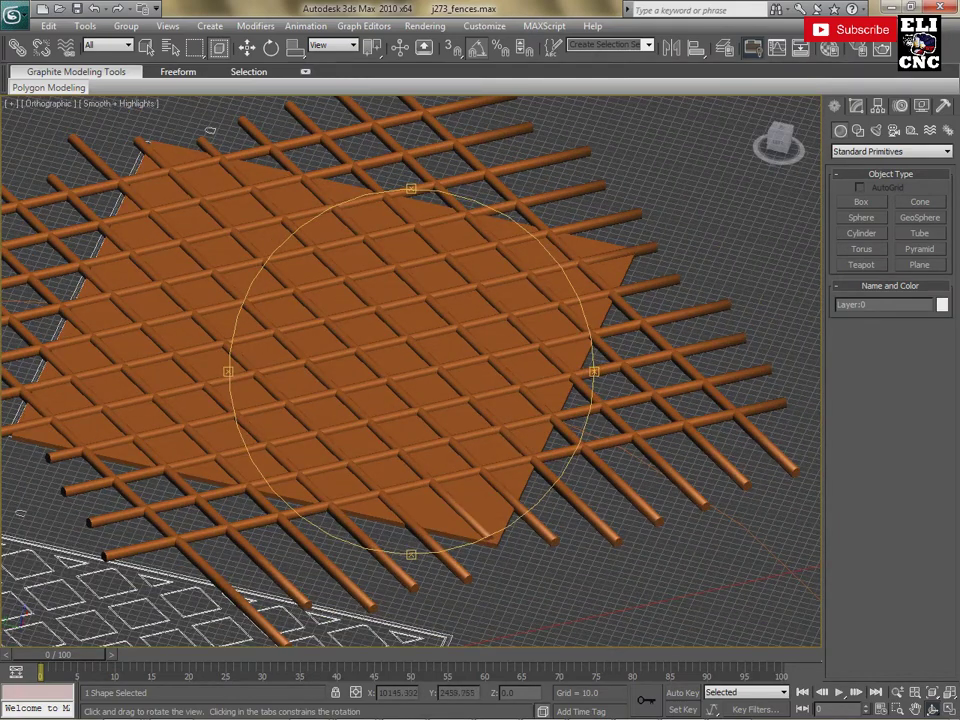
mouse_move(210, 130)
mouse_down()
mouse_move(215, 210)
mouse_move(88, 298)
mouse_move(332, 358)
mouse_move(67, 338)
mouse_move(232, 352)
mouse_up()
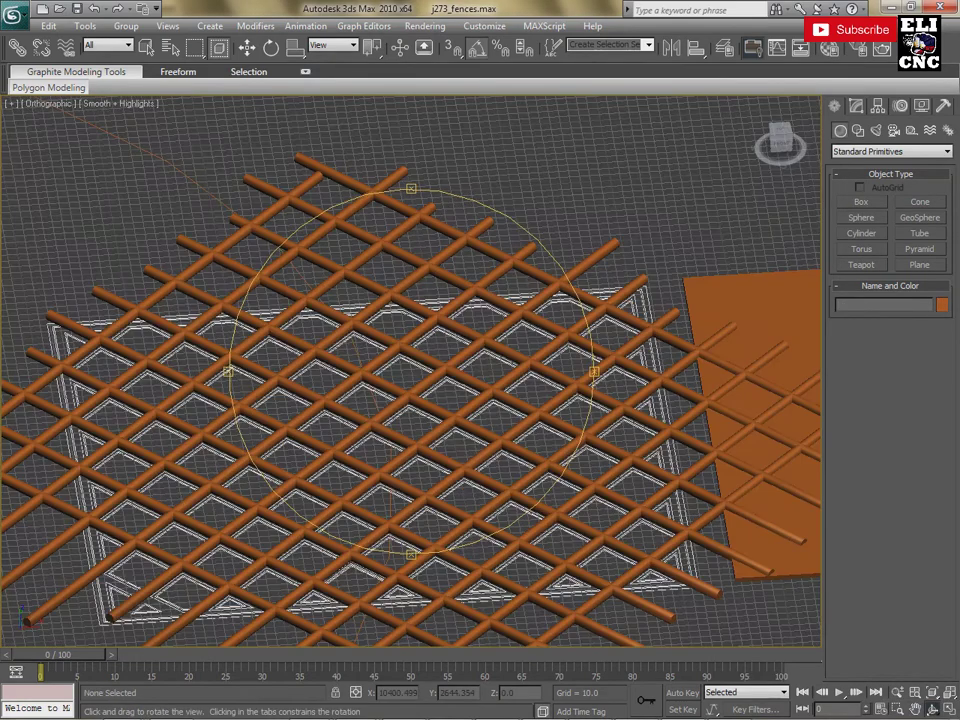
drag(376, 512, 308, 520)
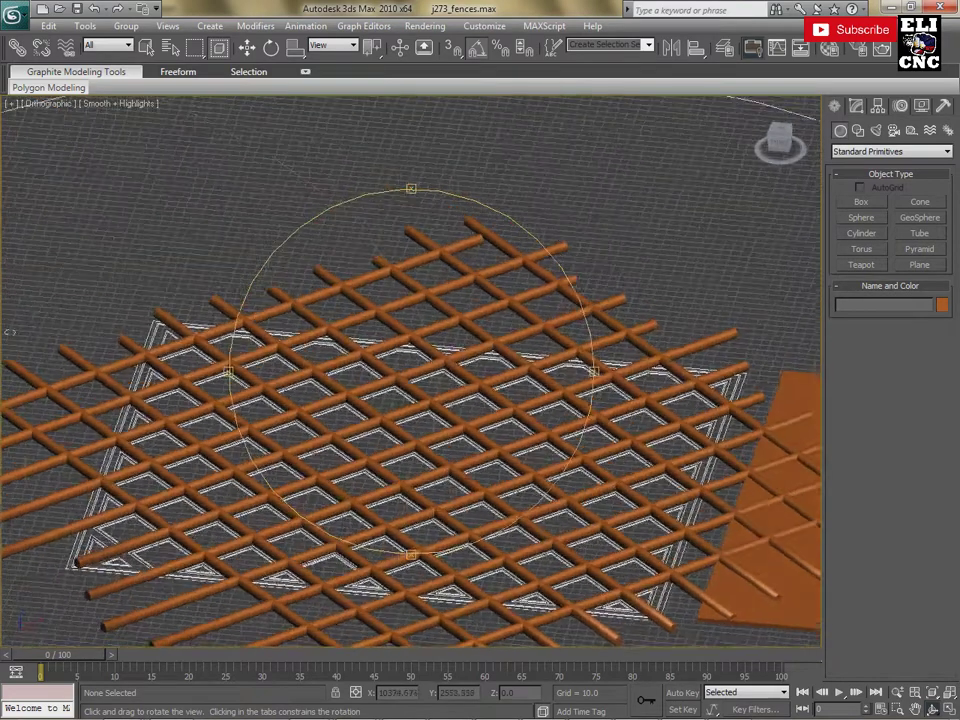
mouse_move(45, 356)
mouse_down()
mouse_move(98, 356)
mouse_move(190, 424)
mouse_move(37, 379)
mouse_move(30, 460)
mouse_up()
mouse_move(420, 440)
mouse_down()
mouse_move(438, 222)
mouse_move(374, 460)
mouse_up()
mouse_move(283, 265)
mouse_down()
mouse_move(236, 354)
mouse_move(300, 130)
mouse_up()
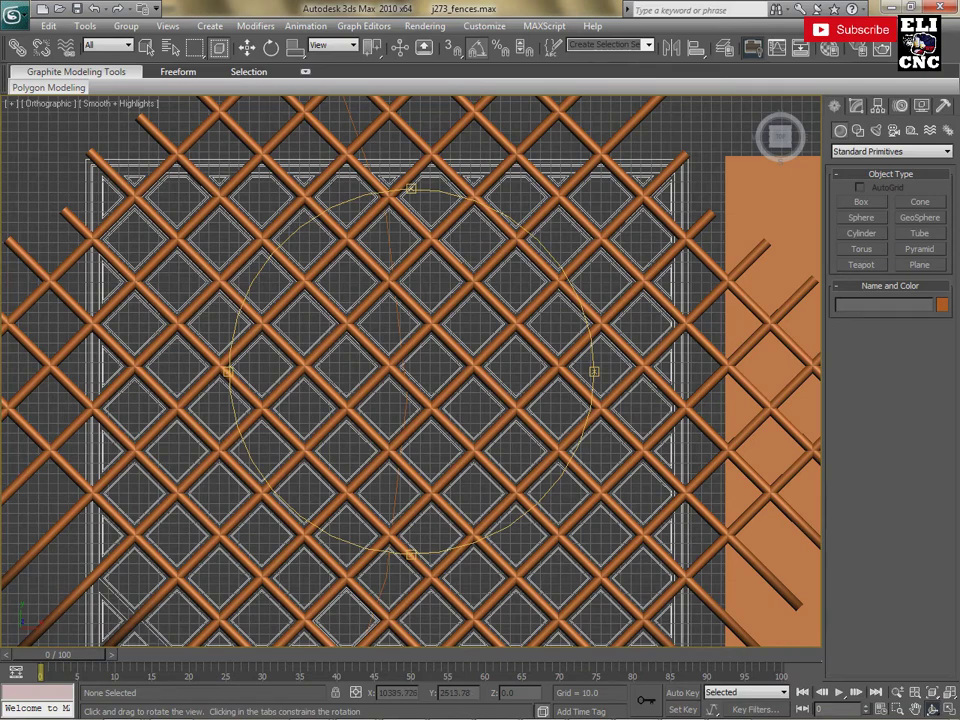
mouse_move(305, 520)
mouse_down()
mouse_move(297, 520)
mouse_move(297, 400)
mouse_move(339, 519)
mouse_move(195, 249)
mouse_move(392, 167)
mouse_move(528, 167)
mouse_move(415, 138)
mouse_move(440, 215)
mouse_move(590, 292)
mouse_move(610, 330)
mouse_move(560, 340)
mouse_move(615, 378)
mouse_up()
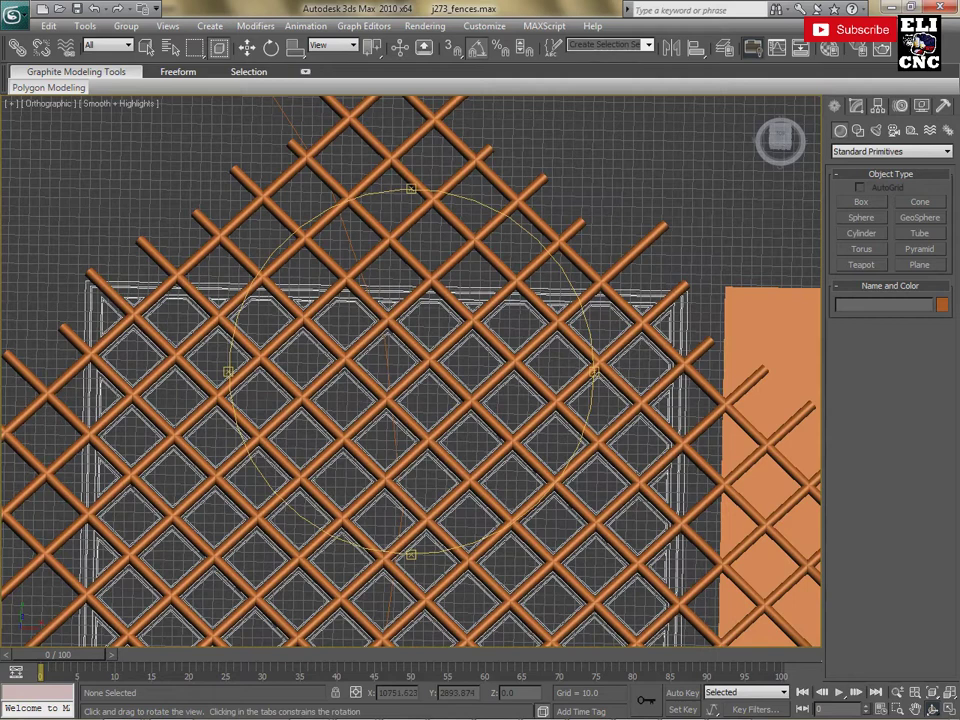
key(Escape)
Drag Box10 far left under the lattice, deselect it, and orbit to a tilted view
click(770, 340)
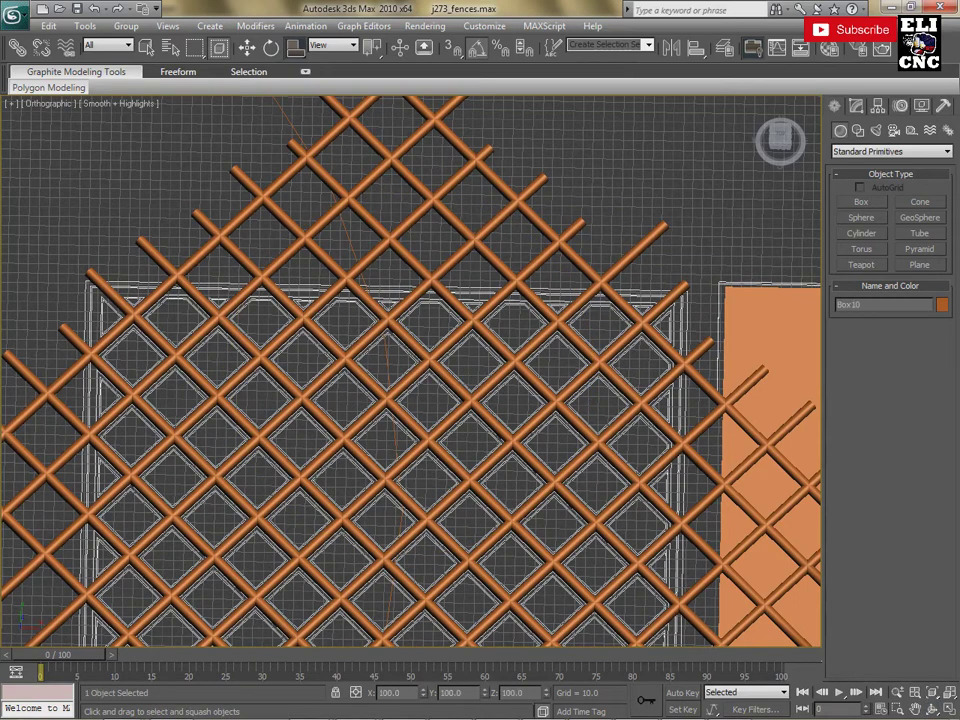
key(w)
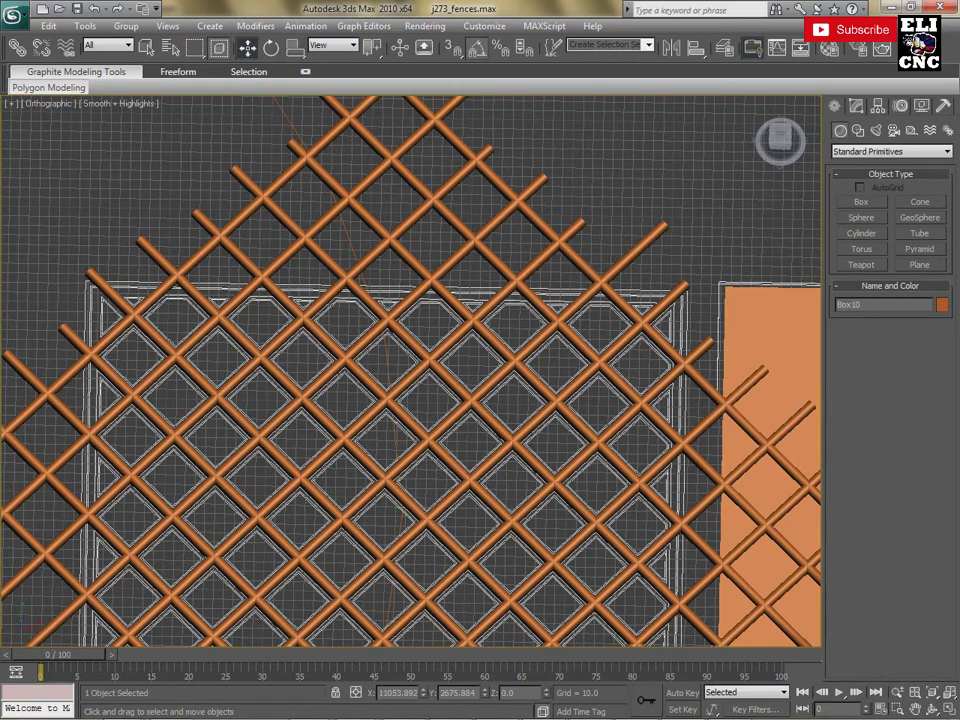
drag(770, 340, 135, 339)
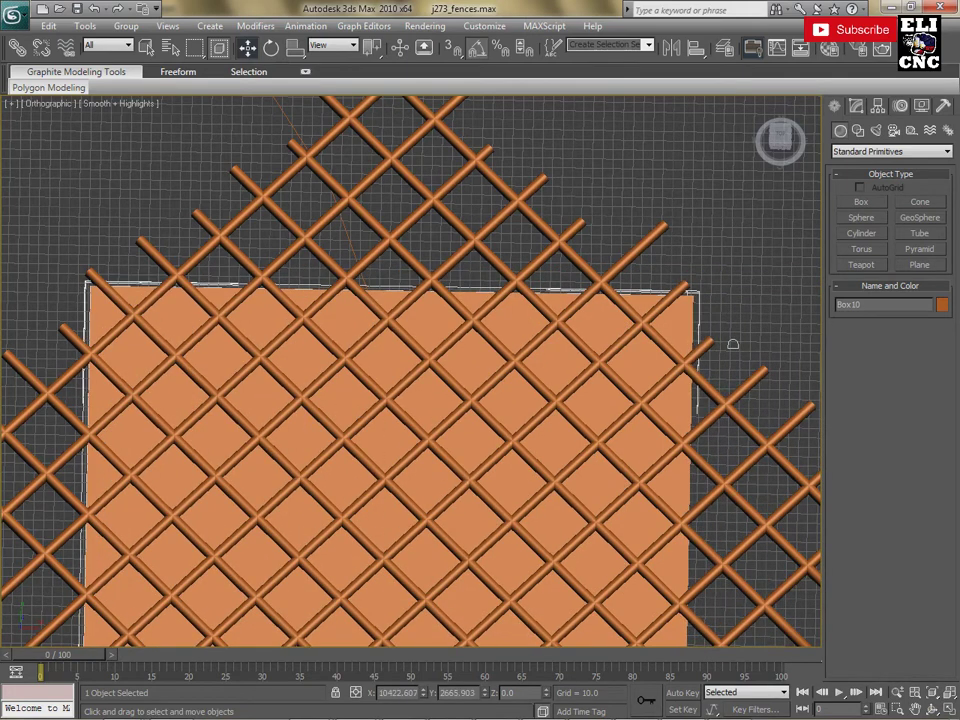
scroll(733, 344, up, 2)
scroll(733, 344, up, 1)
scroll(731, 343, down, 3)
scroll(731, 343, down, 3)
click(637, 228)
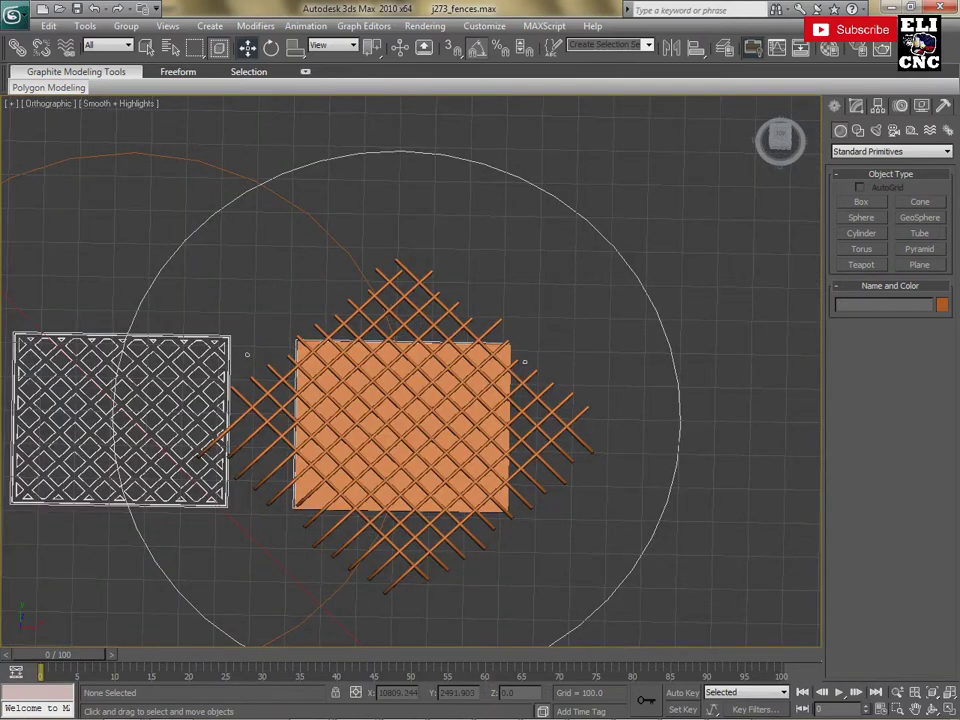
alt+middle_drag(706, 530, 706, 470)
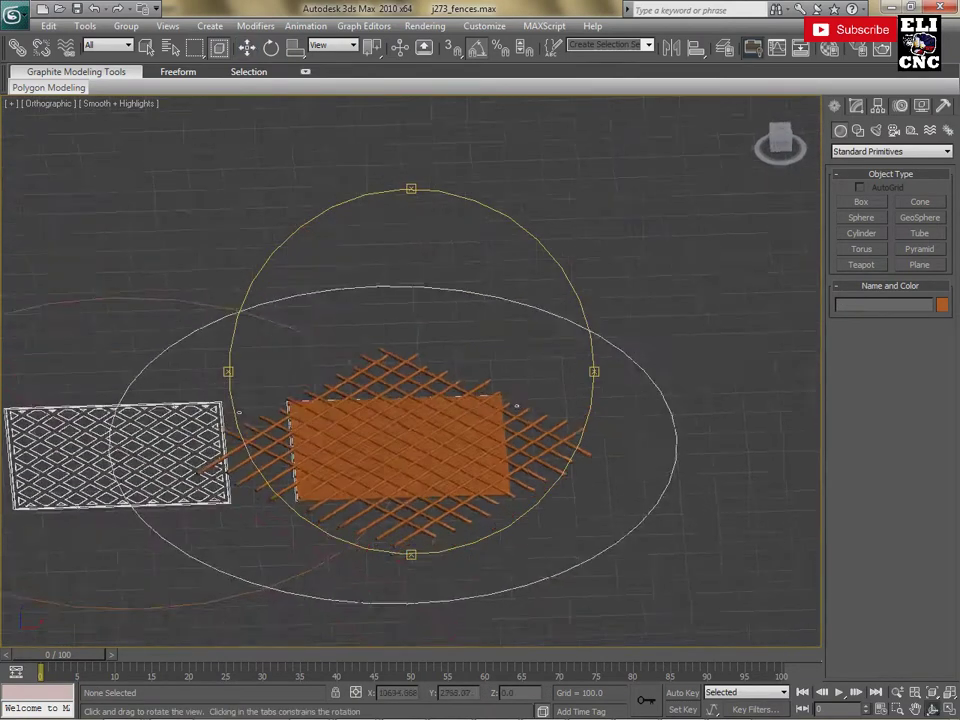
alt+middle_drag(512, 422, 424, 415)
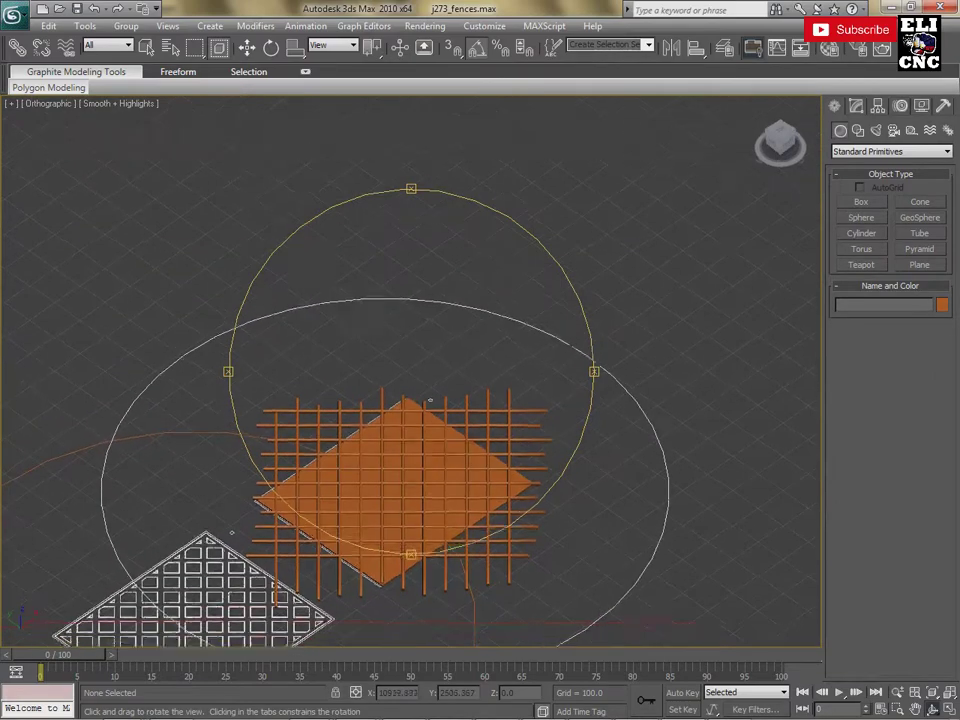
scroll(424, 415, up, 5)
scroll(424, 415, down, 5)
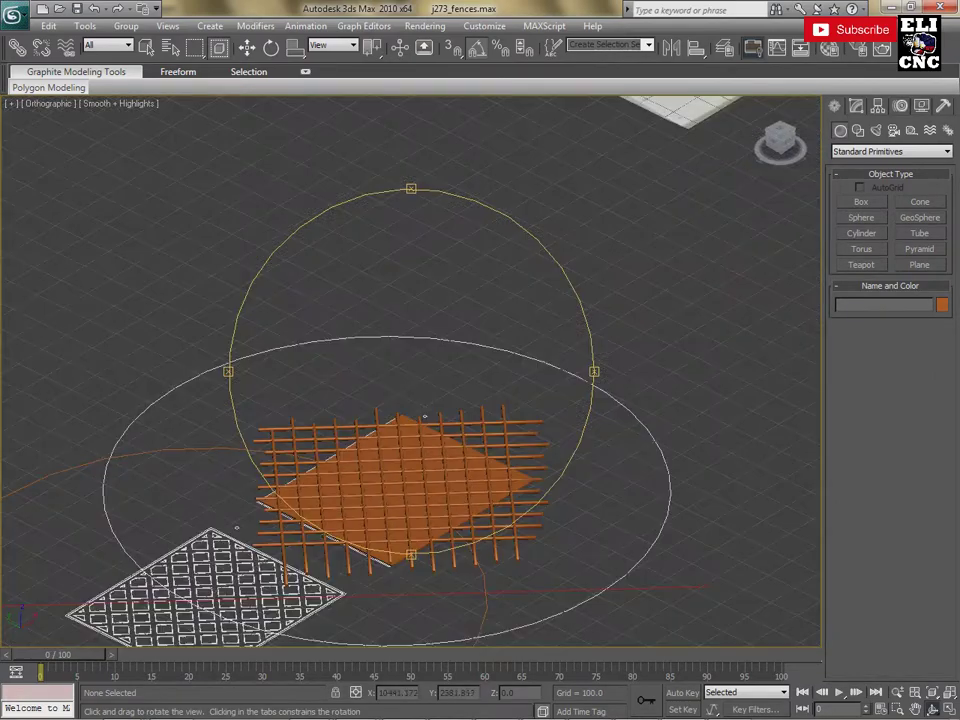
alt+middle_drag(425, 416, 468, 610)
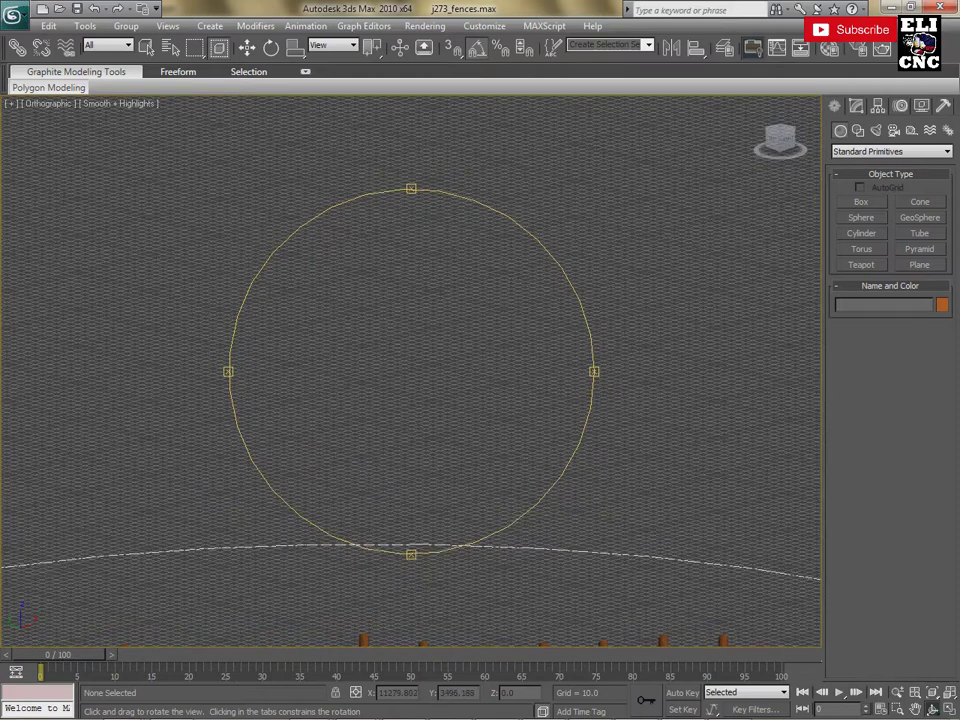
mouse_move(468, 610)
alt+middle_down()
mouse_move(443, 470)
mouse_move(443, 488)
mouse_move(455, 435)
alt+middle_up()
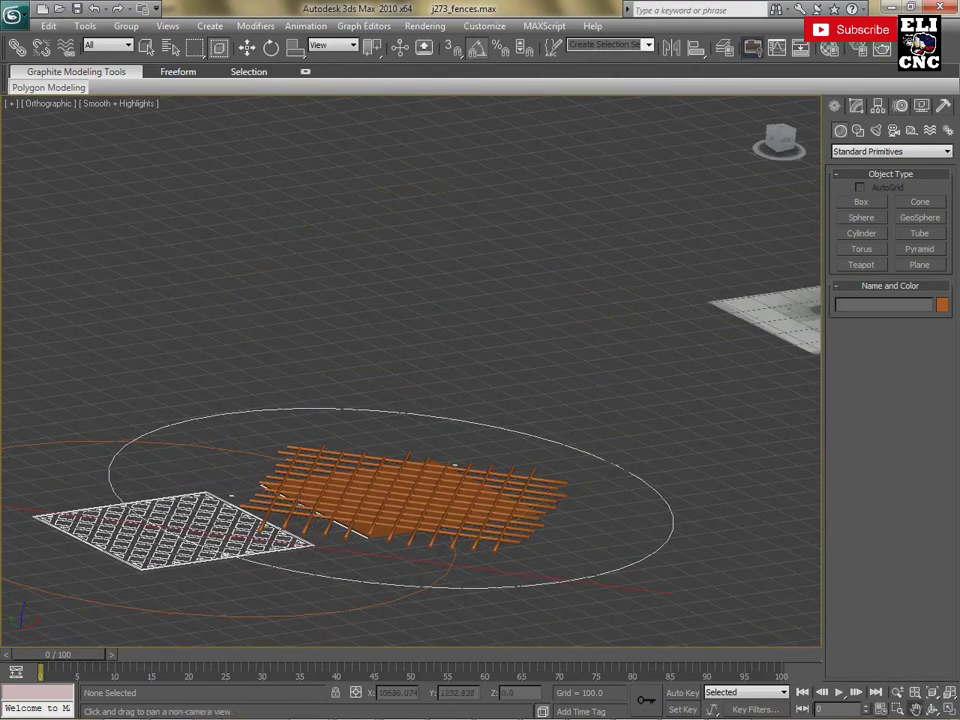
scroll(455, 465, up, 3)
scroll(455, 465, up, 3)
middle_drag(690, 400, 516, 324)
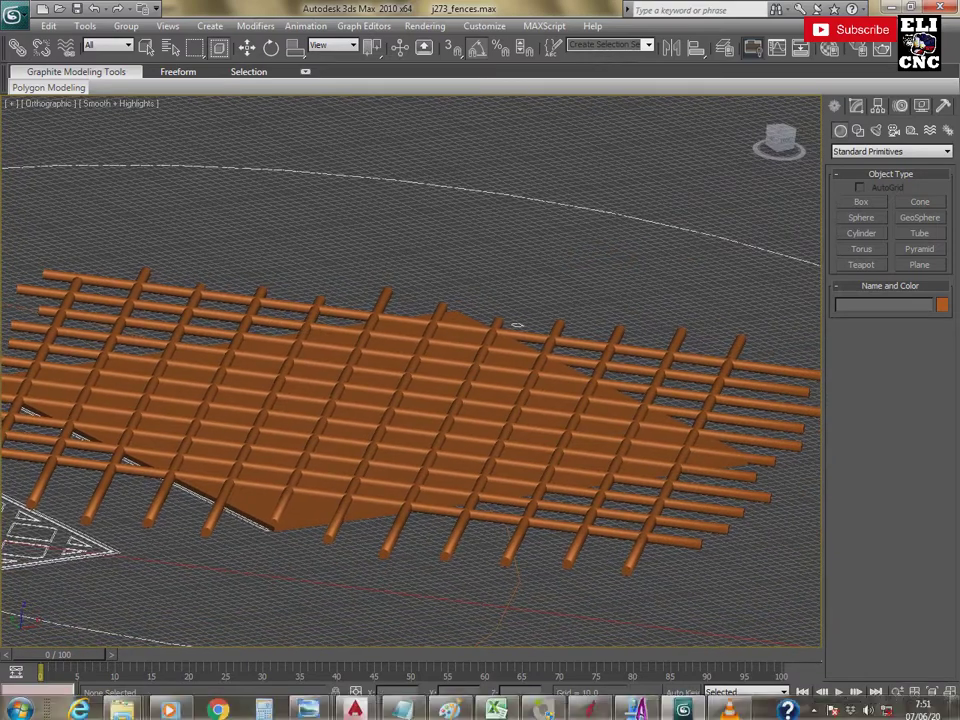
key(ctrl+r)
mouse_move(516, 324)
mouse_down()
mouse_move(551, 139)
mouse_move(626, 146)
mouse_move(722, 266)
mouse_move(716, 236)
mouse_move(748, 272)
mouse_move(786, 338)
mouse_move(789, 375)
mouse_move(764, 455)
mouse_move(786, 411)
mouse_move(784, 371)
mouse_up()
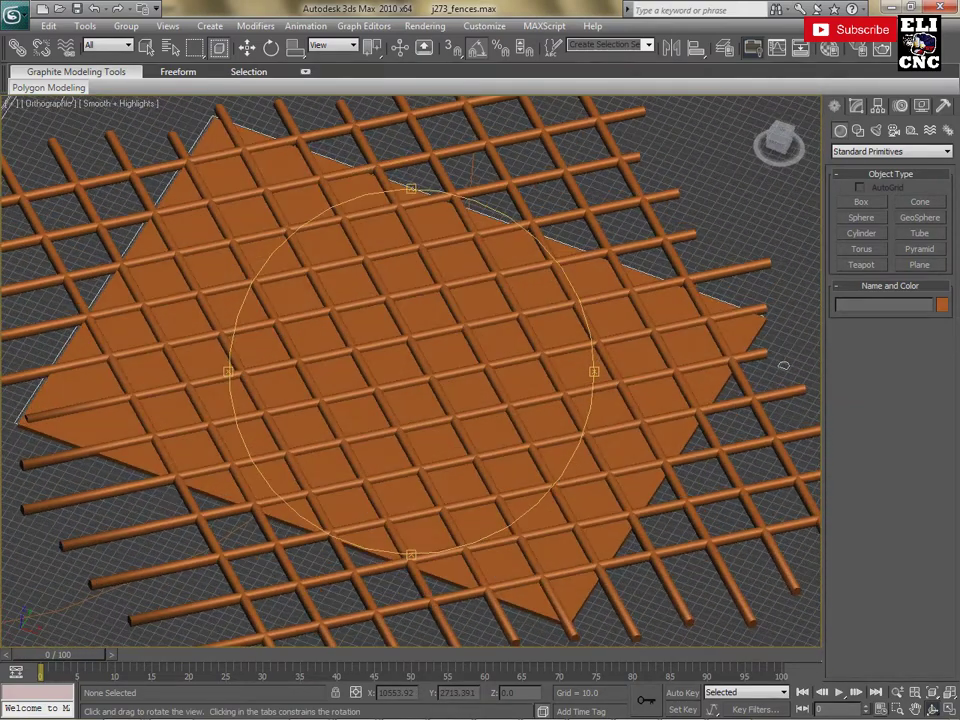
mouse_move(784, 366)
mouse_down()
mouse_move(763, 412)
mouse_move(750, 392)
mouse_move(787, 340)
mouse_move(761, 238)
mouse_move(780, 150)
mouse_move(120, 160)
mouse_up()
mouse_move(246, 630)
mouse_down()
mouse_move(227, 604)
mouse_move(572, 602)
mouse_move(658, 523)
mouse_move(700, 429)
mouse_move(671, 390)
mouse_move(660, 294)
mouse_move(636, 279)
mouse_move(165, 388)
mouse_move(144, 560)
mouse_up()
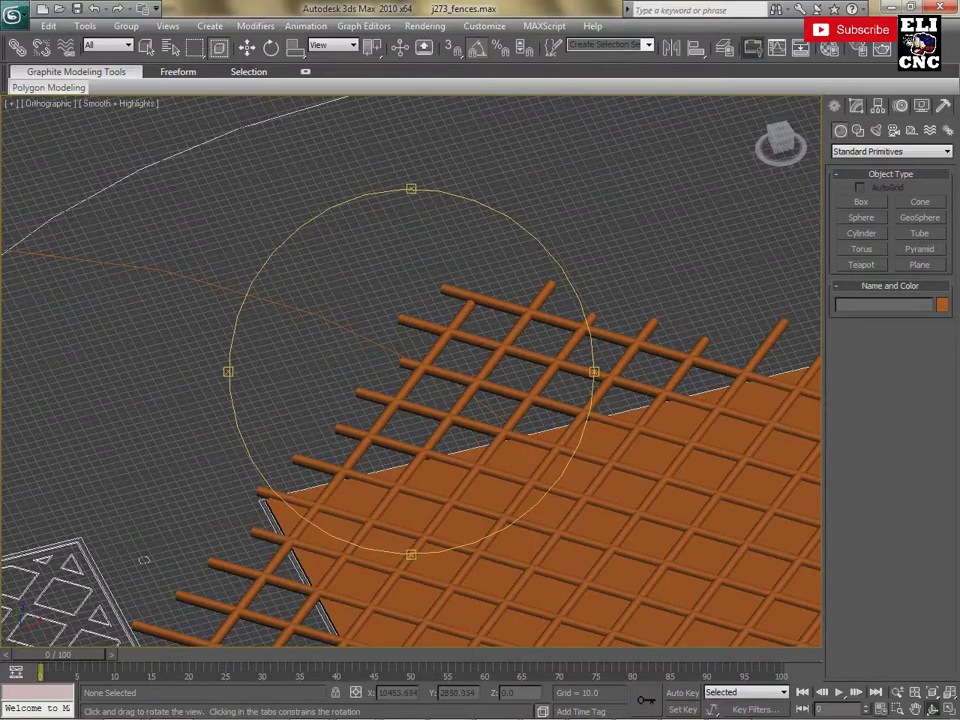
key(ctrl+p)
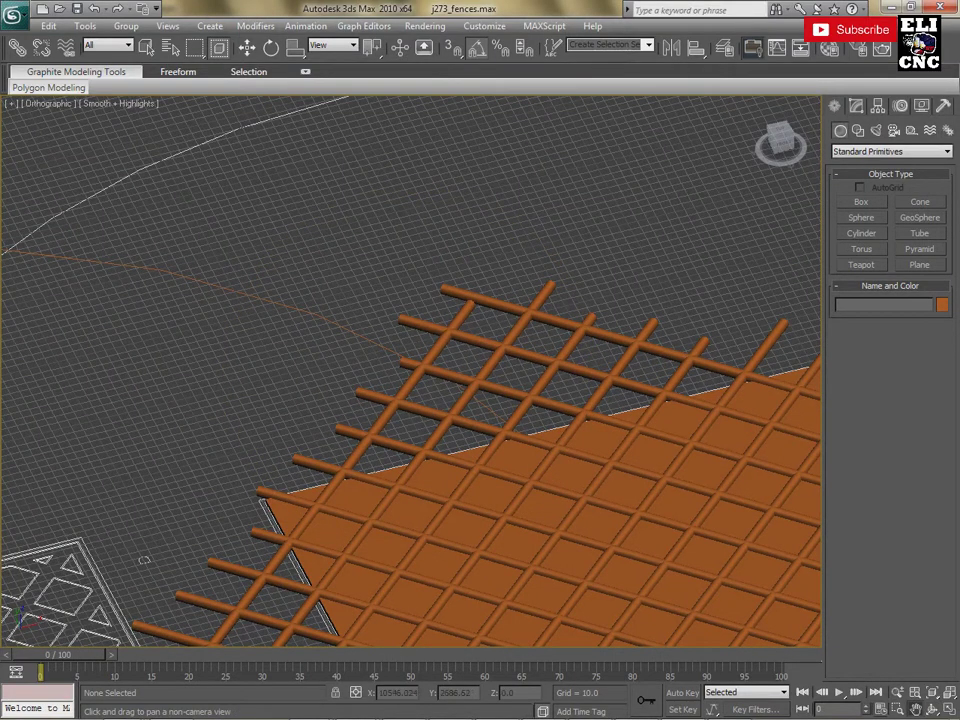
drag(144, 560, 688, 212)
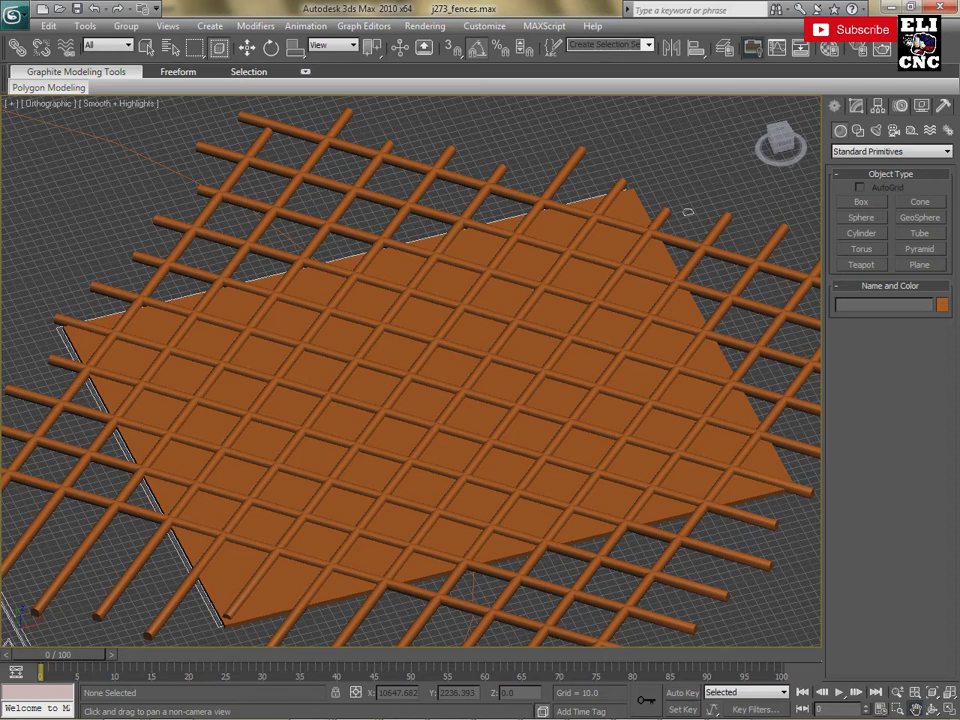
drag(687, 212, 699, 182)
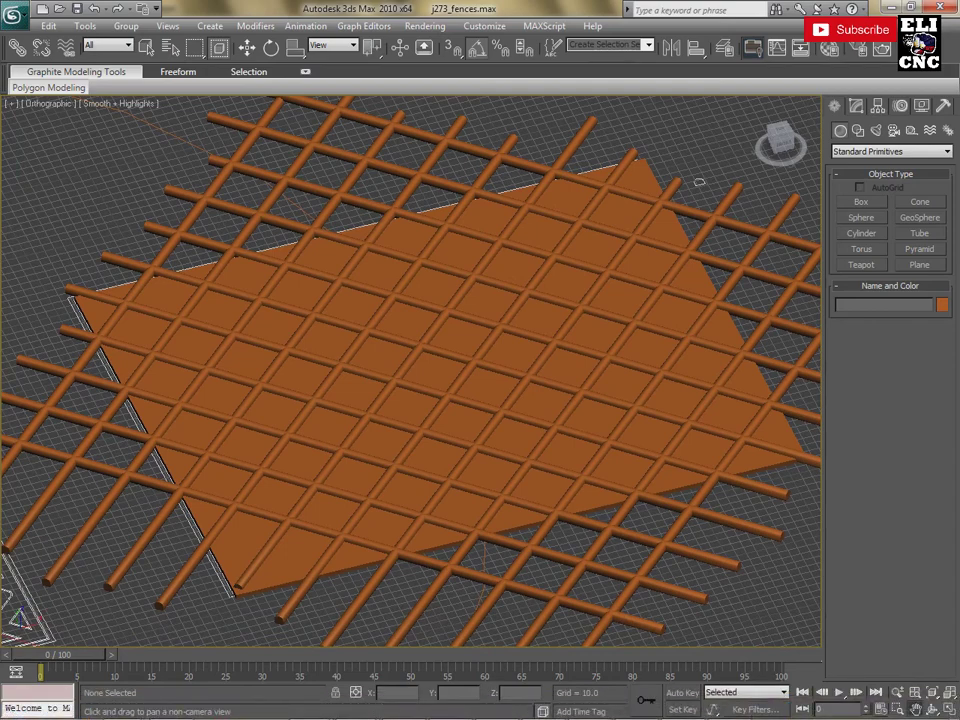
key(ctrl+r)
mouse_move(320, 520)
mouse_down()
mouse_move(320, 440)
mouse_move(507, 510)
mouse_up()
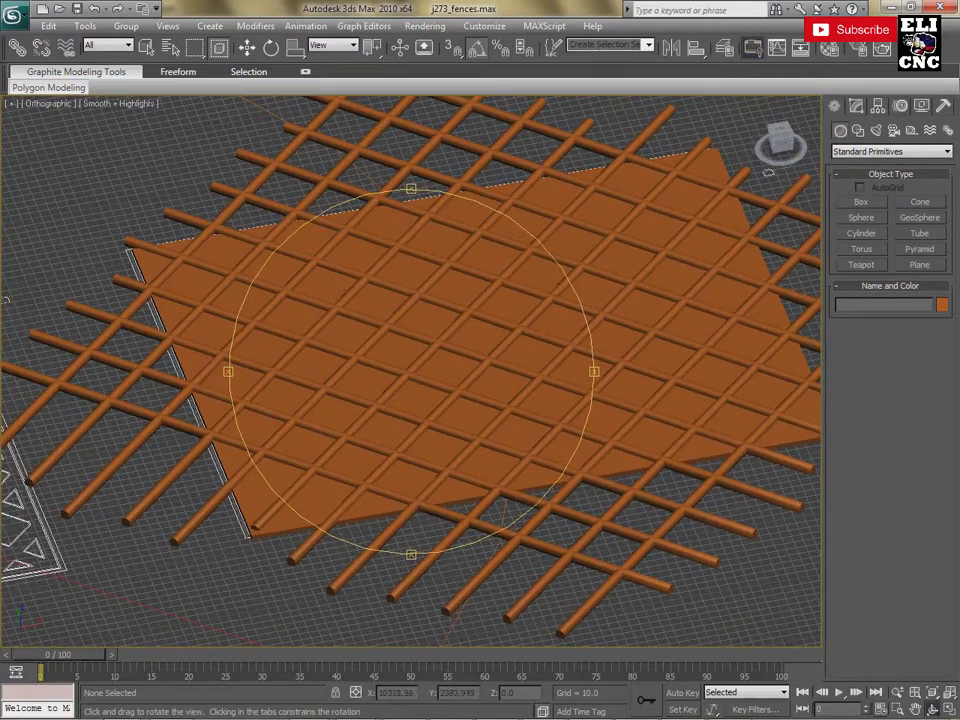
right_click(295, 520)
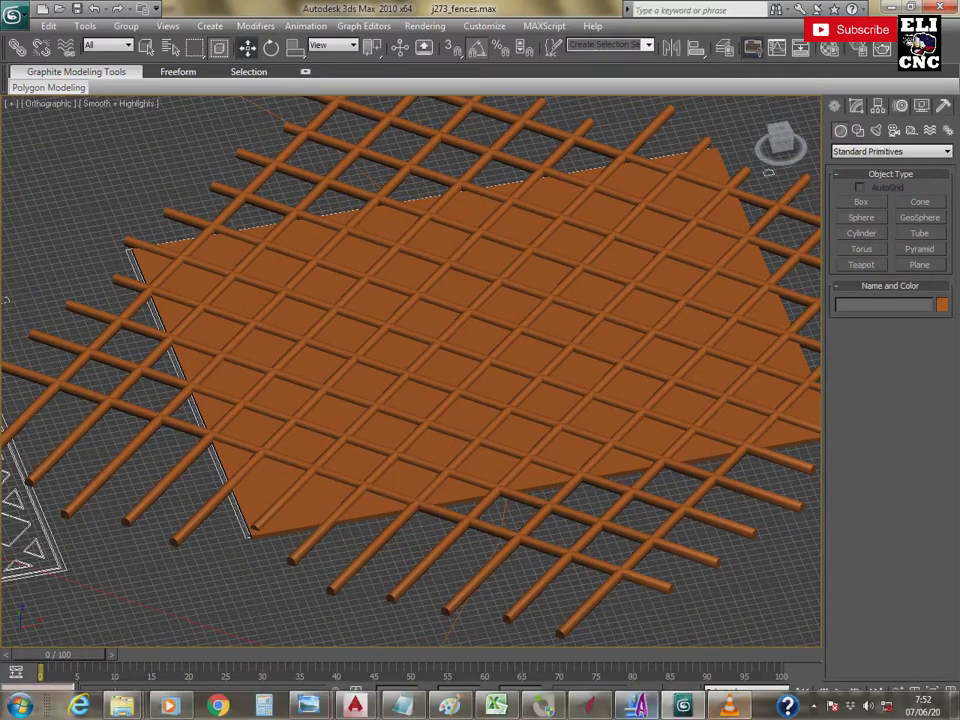
key(space)
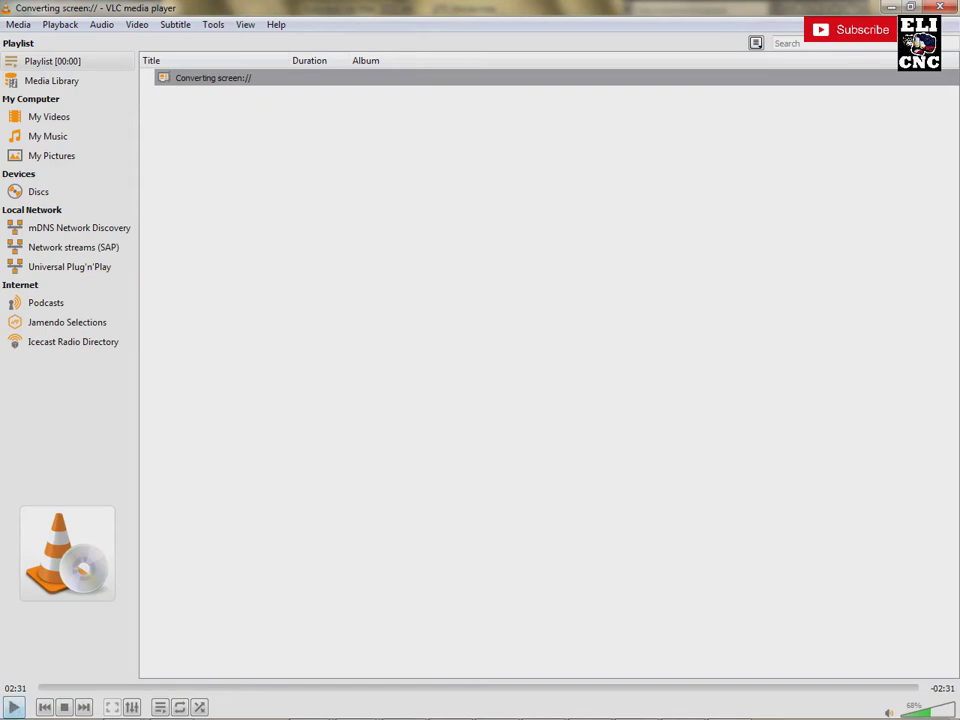
key(space)
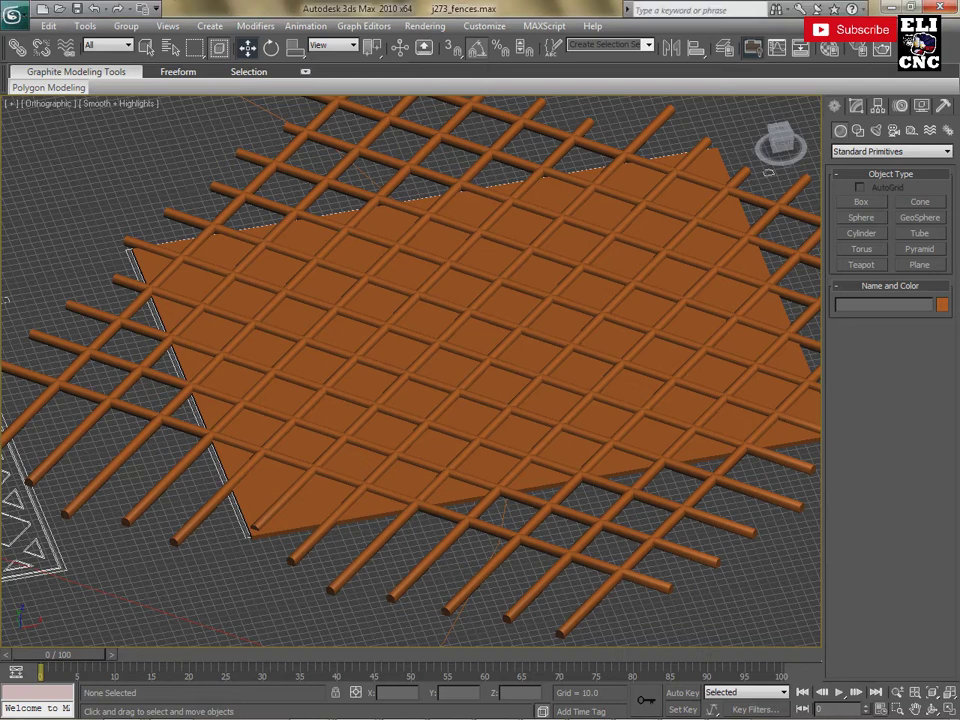
Select the orange plate and shift it slightly among the rods
click(12, 298)
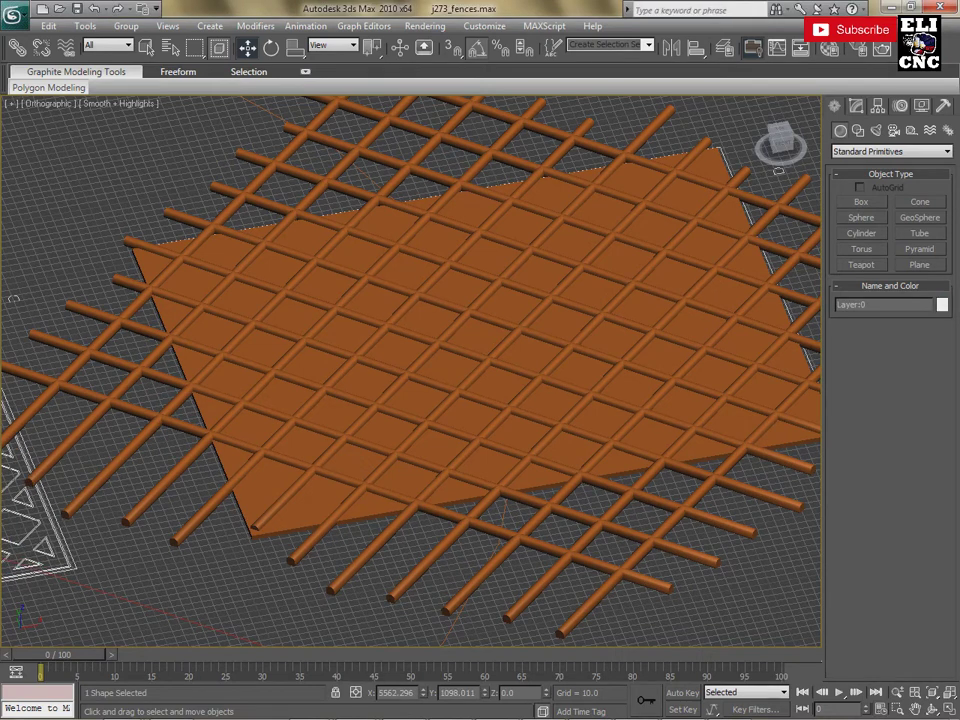
scroll(412, 373, down, 2)
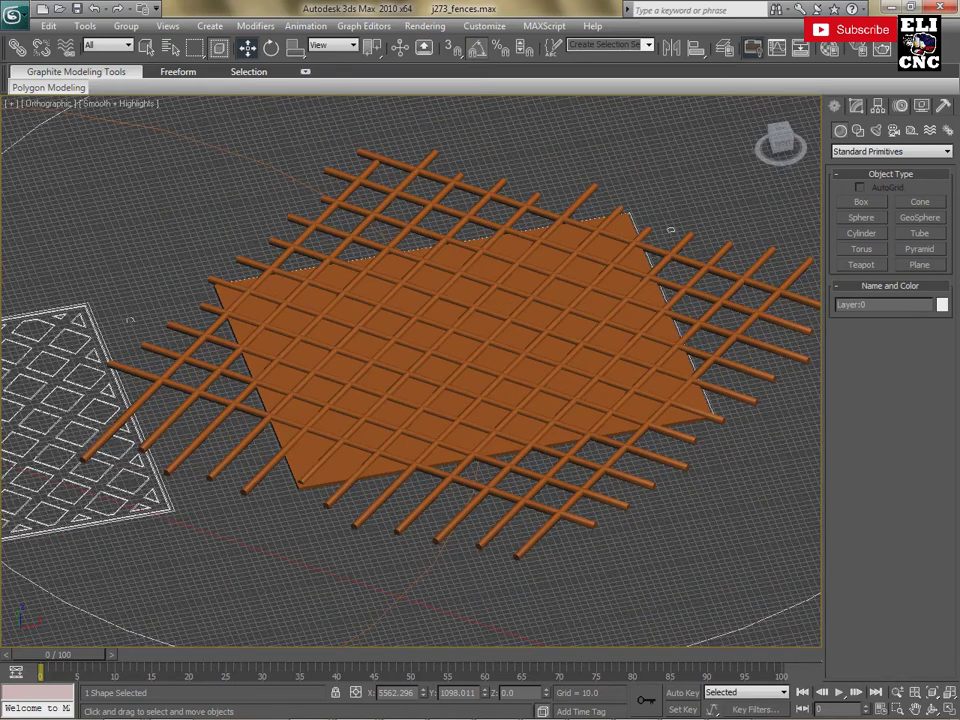
scroll(670, 229, up, 2)
click(670, 229)
drag(670, 229, 660, 236)
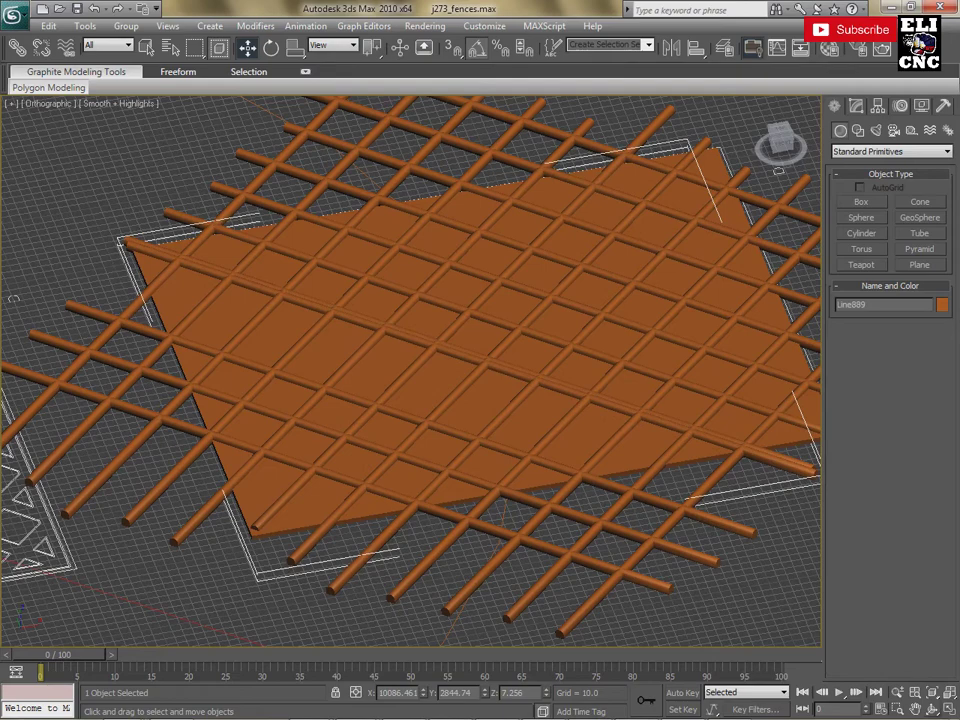
Orbit around the lattice and tilt down to a low side angle
mouse_move(700, 535)
alt+middle_down()
mouse_move(460, 189)
mouse_move(143, 226)
alt+middle_up()
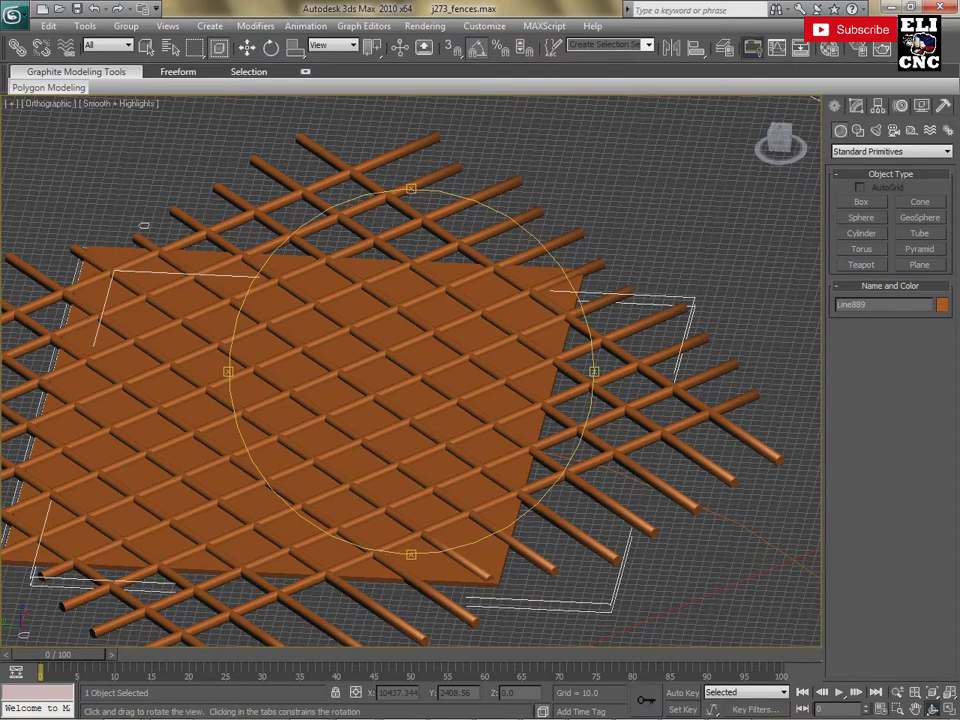
drag(143, 226, 210, 130)
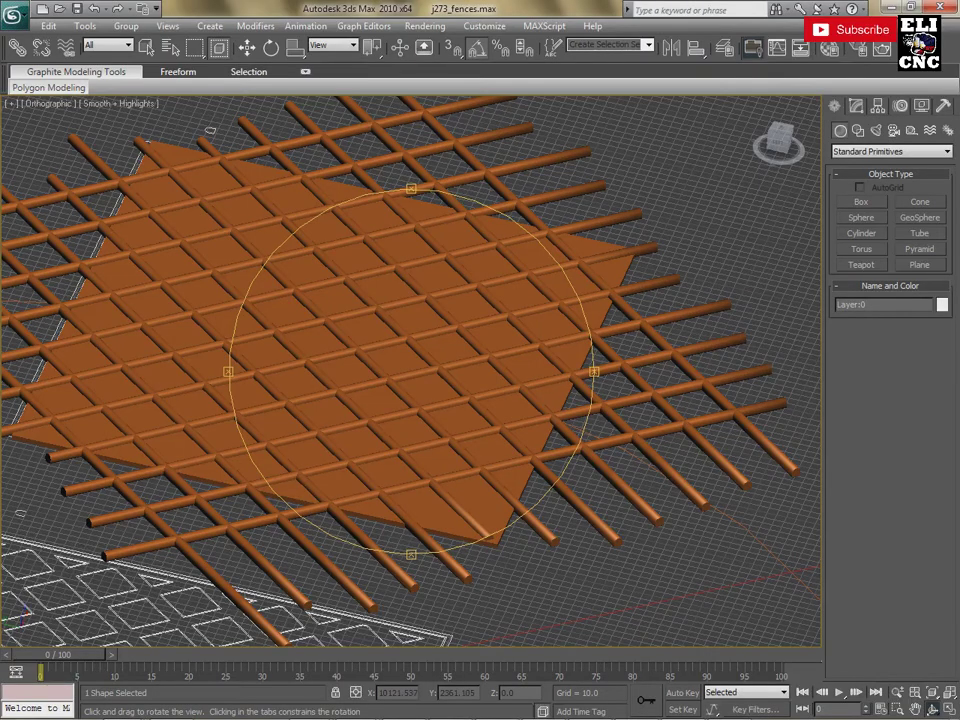
mouse_move(210, 130)
mouse_down()
mouse_move(215, 330)
mouse_move(344, 381)
mouse_move(336, 401)
mouse_move(279, 409)
mouse_move(66, 338)
mouse_move(233, 350)
mouse_up()
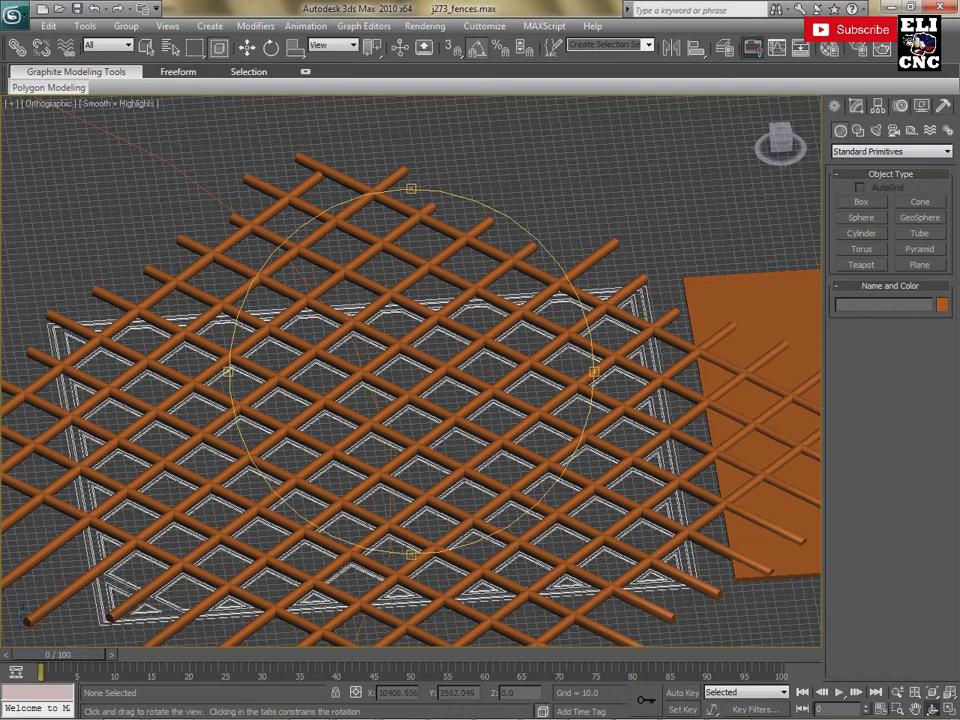
drag(288, 389, 45, 356)
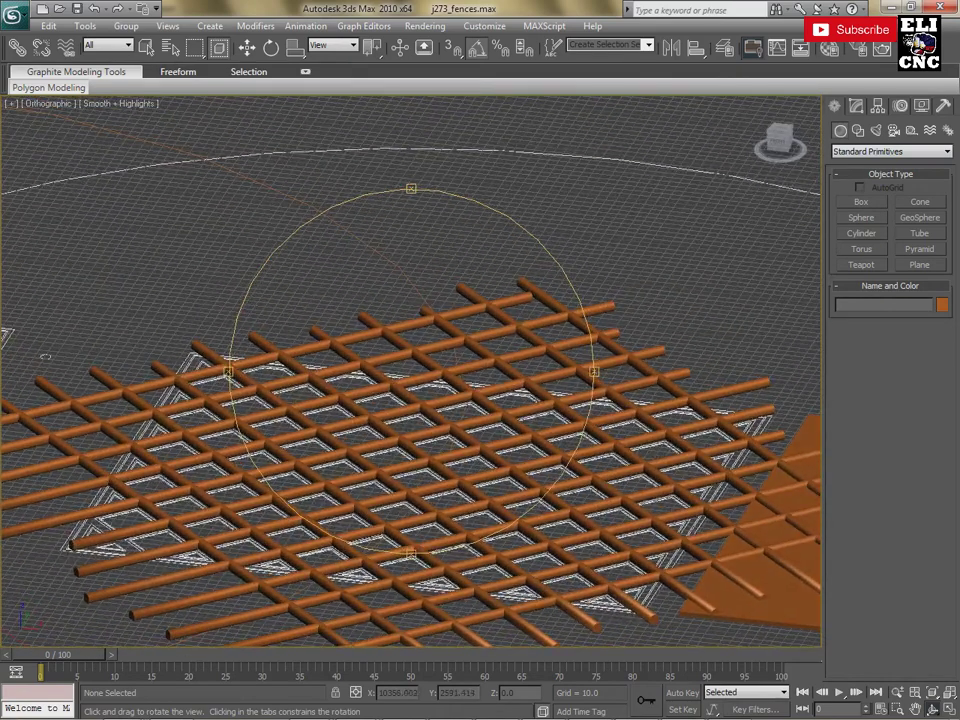
mouse_move(45, 356)
mouse_down()
mouse_move(178, 356)
mouse_move(148, 412)
mouse_move(95, 612)
mouse_move(60, 110)
mouse_move(40, 400)
mouse_move(98, 100)
mouse_up()
mouse_move(25, 148)
mouse_down()
mouse_move(111, 168)
mouse_move(100, 200)
mouse_move(110, 170)
mouse_move(255, 85)
mouse_up()
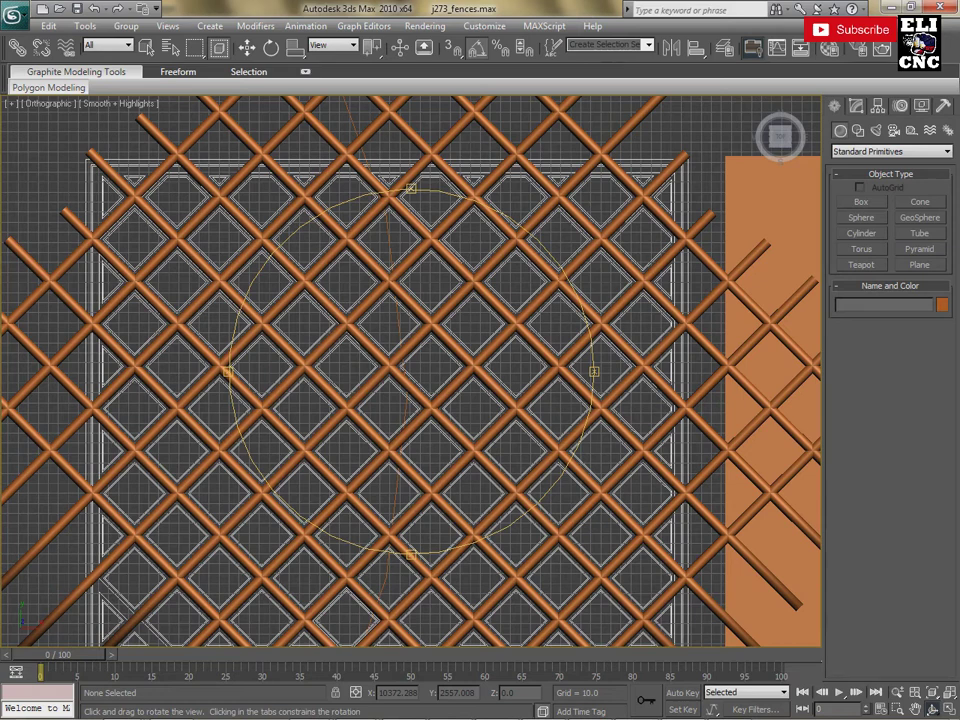
mouse_move(40, 200)
mouse_down()
mouse_move(33, 154)
mouse_move(70, 100)
mouse_move(167, 225)
mouse_move(412, 170)
mouse_move(330, 230)
mouse_move(437, 235)
mouse_up()
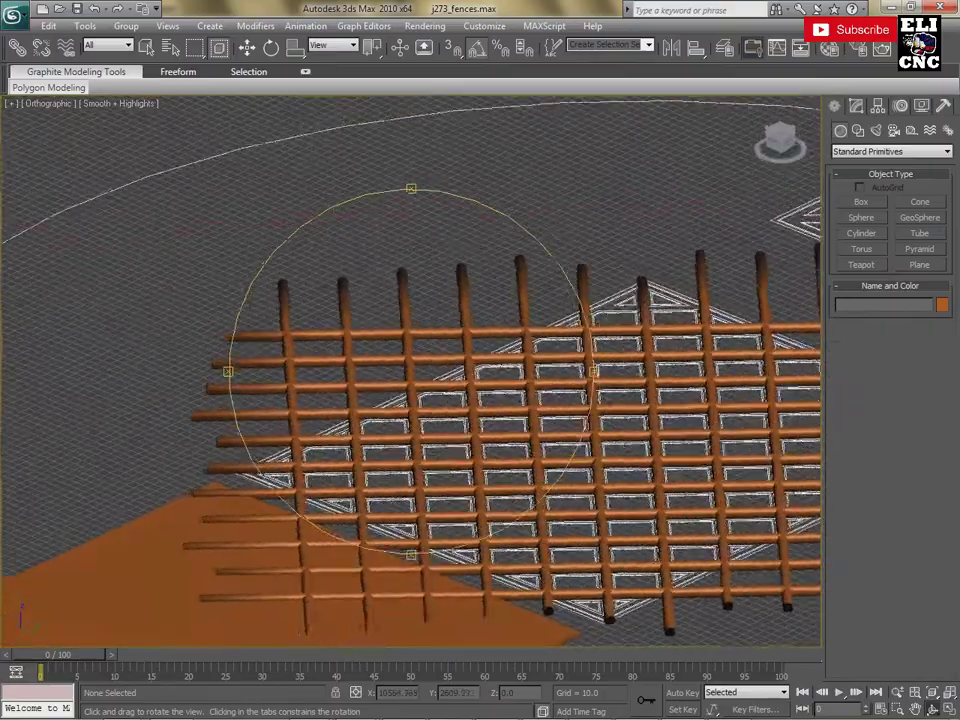
drag(437, 235, 590, 240)
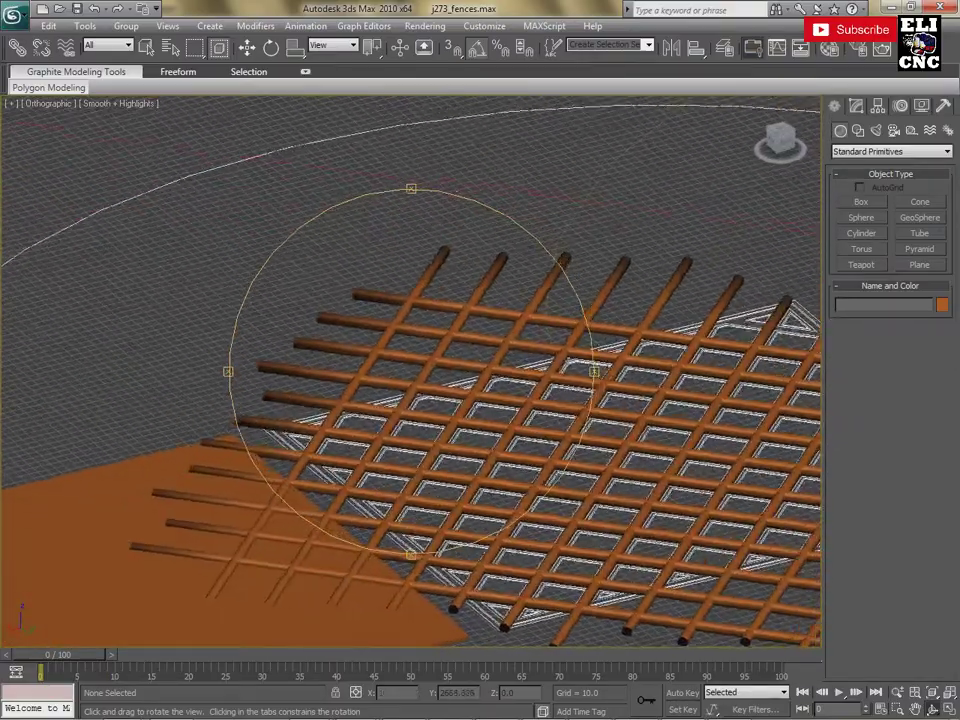
mouse_move(590, 465)
mouse_down()
mouse_move(545, 170)
mouse_move(700, 240)
mouse_up()
mouse_move(417, 200)
mouse_down()
mouse_move(570, 235)
mouse_move(577, 272)
mouse_move(540, 320)
mouse_move(270, 290)
mouse_up()
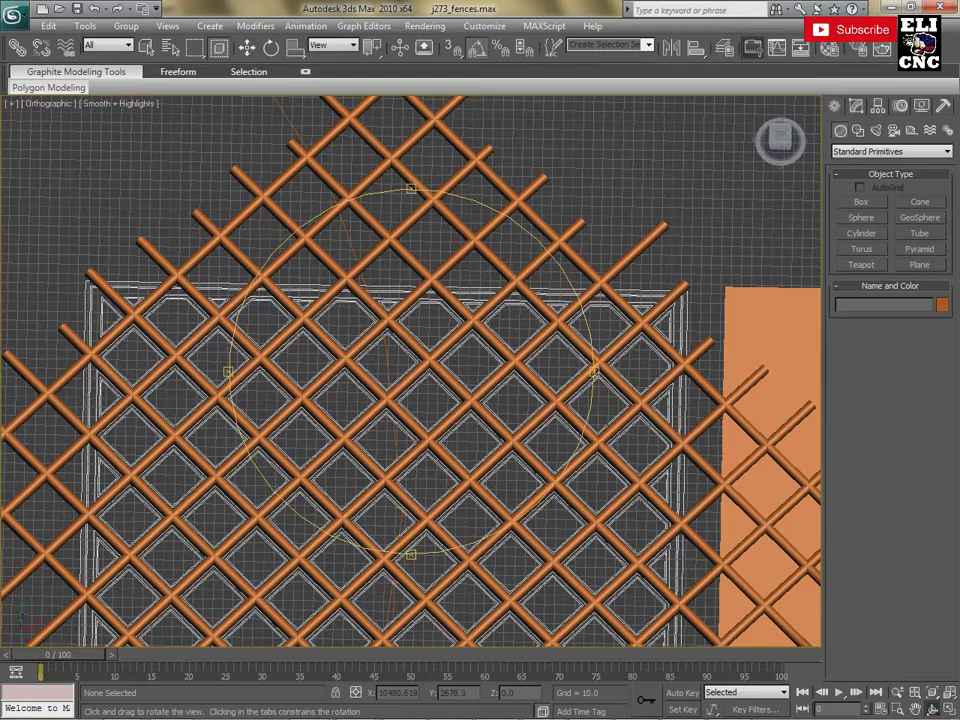
Move the orange Box10 panel left under the lattice, deselect it, and tilt the view
key(r)
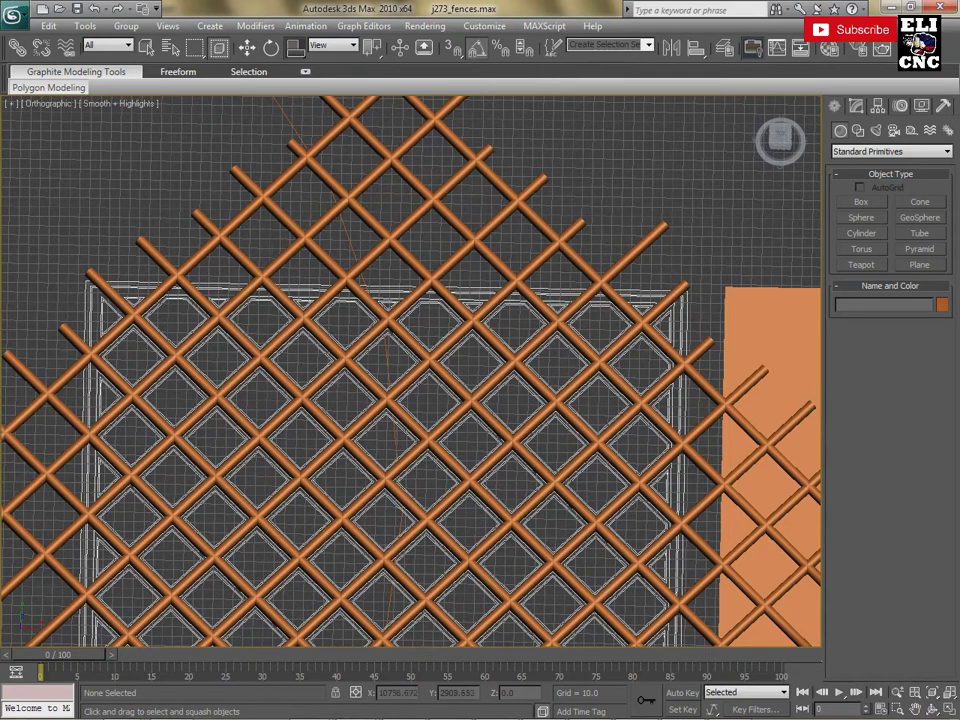
click(770, 330)
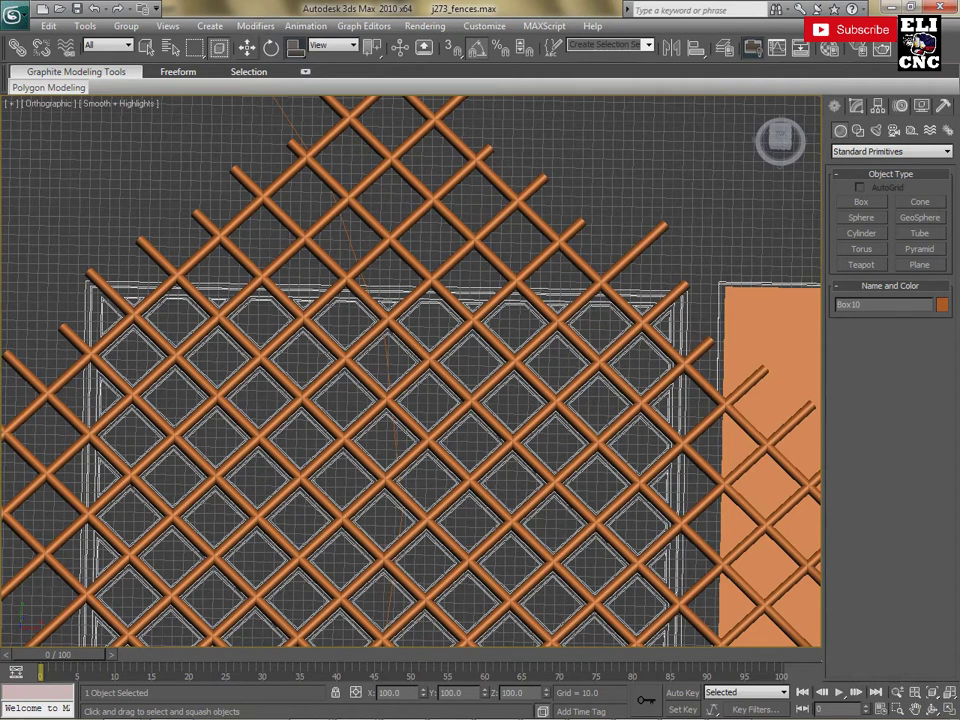
key(w)
drag(770, 450, 733, 344)
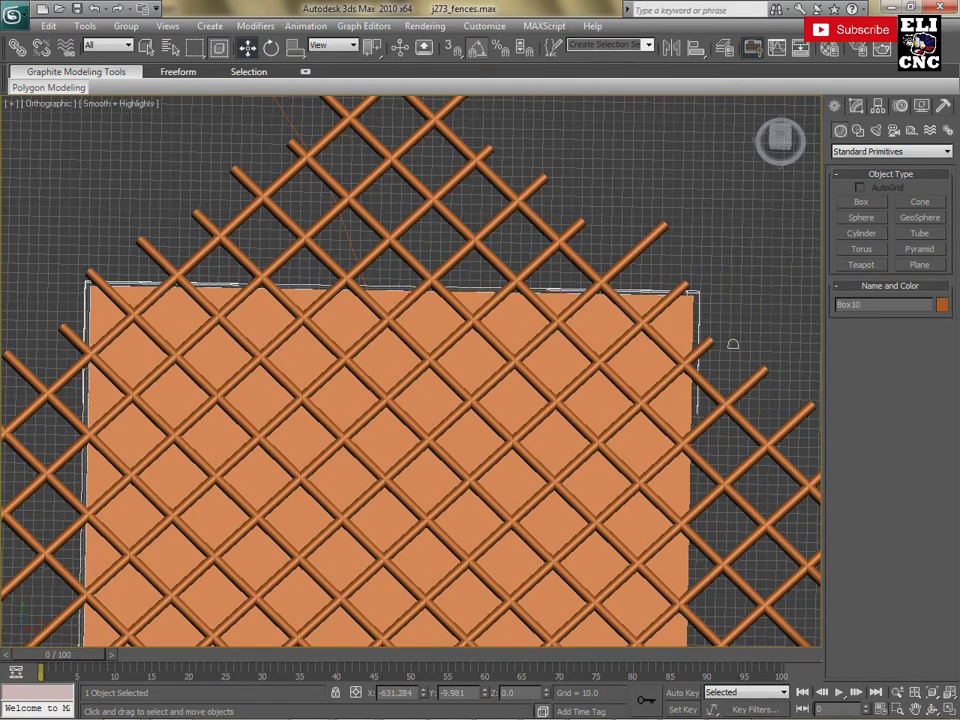
scroll(411, 372, up, 2)
scroll(411, 372, down, 2)
scroll(411, 372, down, 3)
scroll(411, 372, down, 3)
key(ctrl+d)
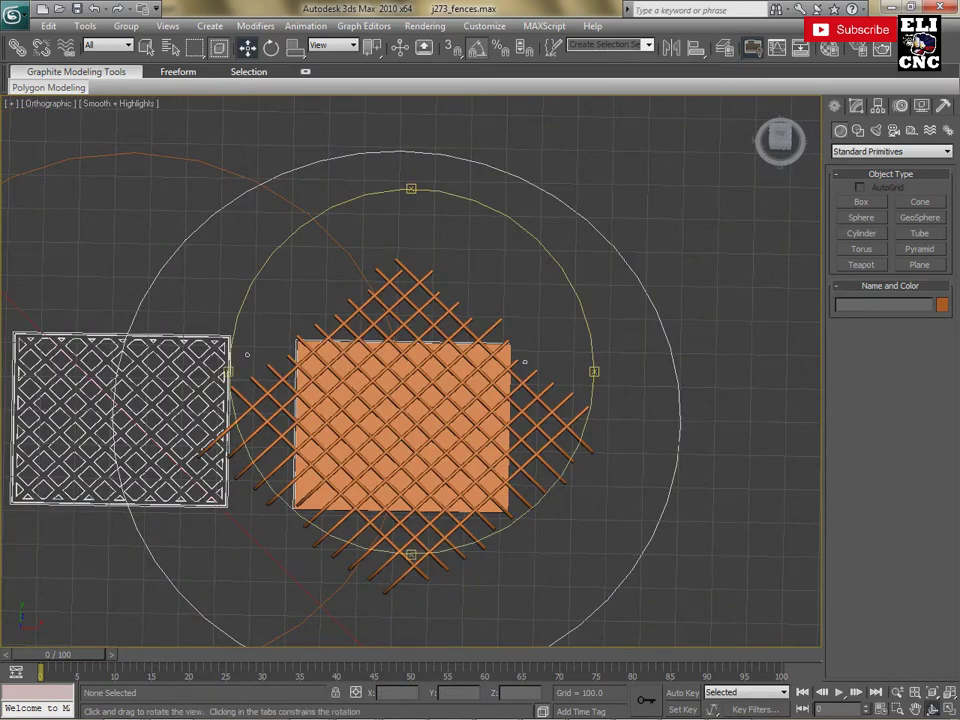
alt+middle_drag(700, 531, 700, 450)
mouse_move(512, 421)
alt+middle_down()
mouse_move(424, 413)
mouse_move(450, 520)
mouse_move(475, 571)
mouse_move(443, 470)
mouse_move(456, 466)
mouse_move(510, 381)
alt+middle_up()
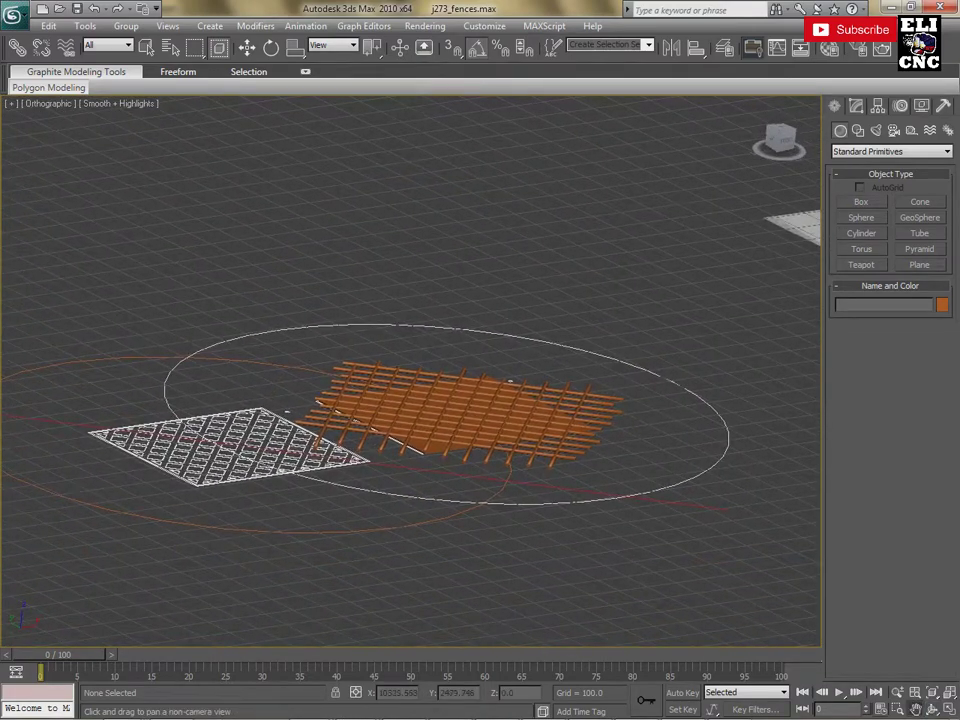
scroll(510, 381, up, 5)
scroll(512, 350, up, 2)
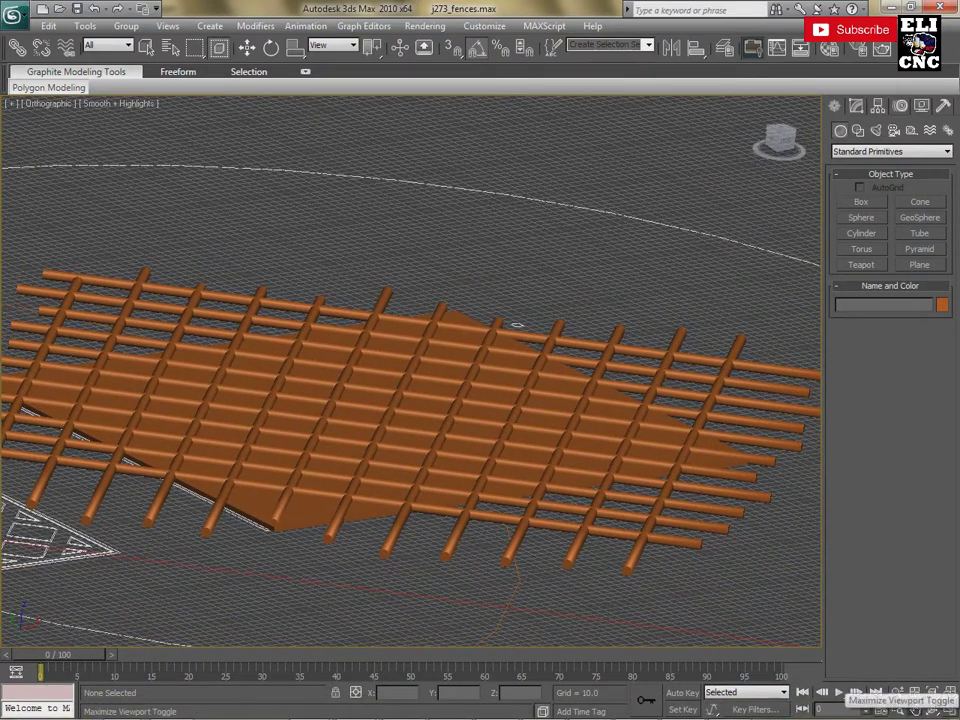
mouse_move(516, 325)
alt+middle_down()
mouse_move(701, 254)
mouse_move(722, 266)
mouse_move(714, 231)
mouse_move(786, 337)
mouse_move(786, 381)
mouse_move(756, 452)
mouse_move(778, 433)
mouse_move(782, 364)
mouse_move(776, 399)
mouse_move(765, 409)
mouse_move(751, 395)
mouse_move(771, 386)
mouse_move(787, 340)
mouse_move(629, 127)
mouse_move(304, 110)
mouse_move(407, 553)
mouse_move(242, 630)
mouse_move(632, 556)
mouse_move(634, 499)
mouse_move(690, 347)
mouse_move(652, 291)
mouse_move(189, 356)
mouse_move(144, 559)
alt+middle_up()
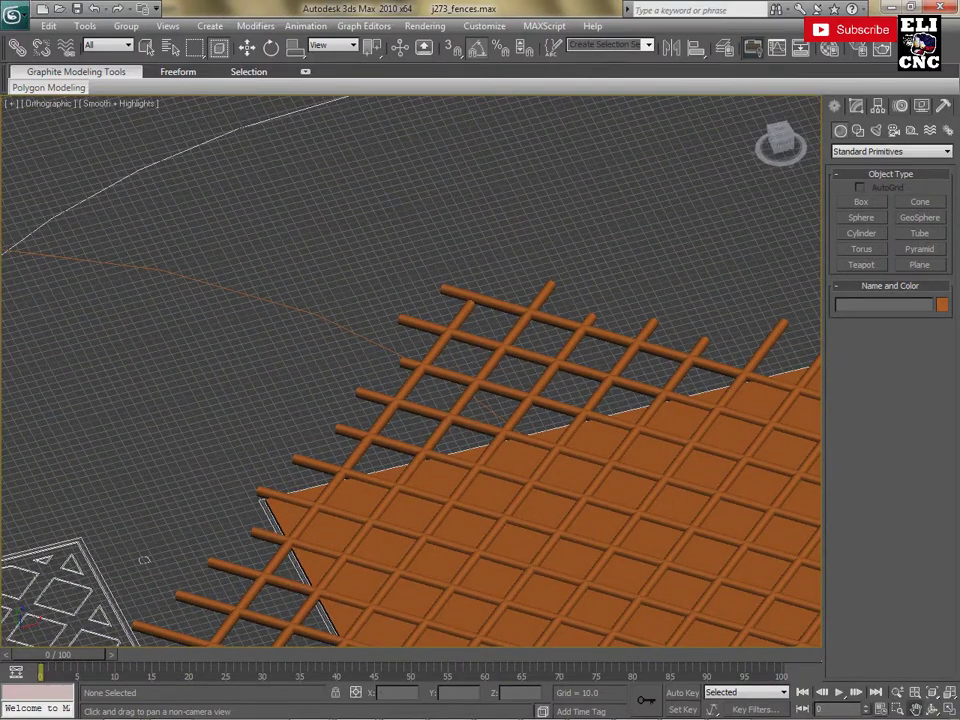
mouse_move(144, 559)
middle_down()
mouse_move(692, 165)
mouse_move(688, 212)
middle_up()
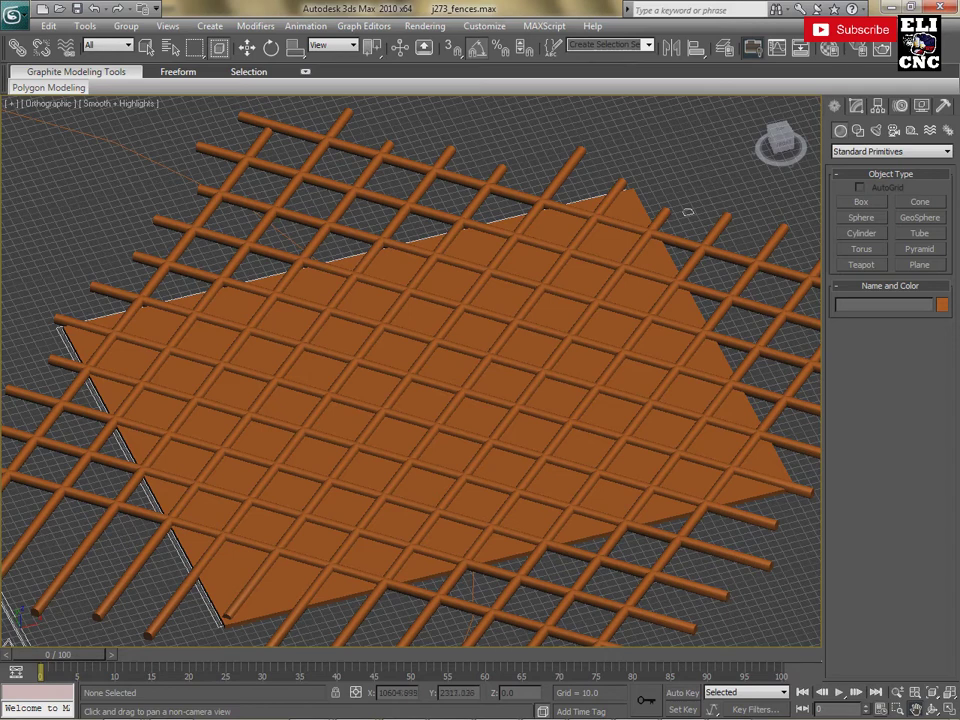
Pan the scene up-right and orbit to a low side angle
drag(688, 212, 699, 182)
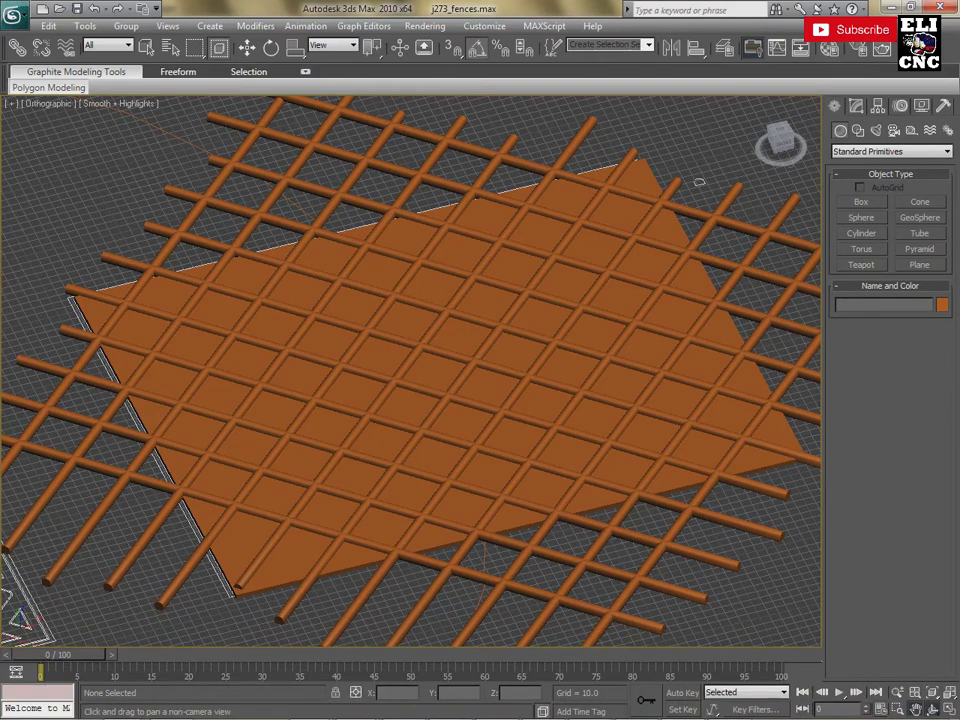
key(ctrl+r)
mouse_move(352, 520)
mouse_down()
mouse_move(352, 420)
mouse_move(352, 560)
mouse_move(380, 560)
mouse_up()
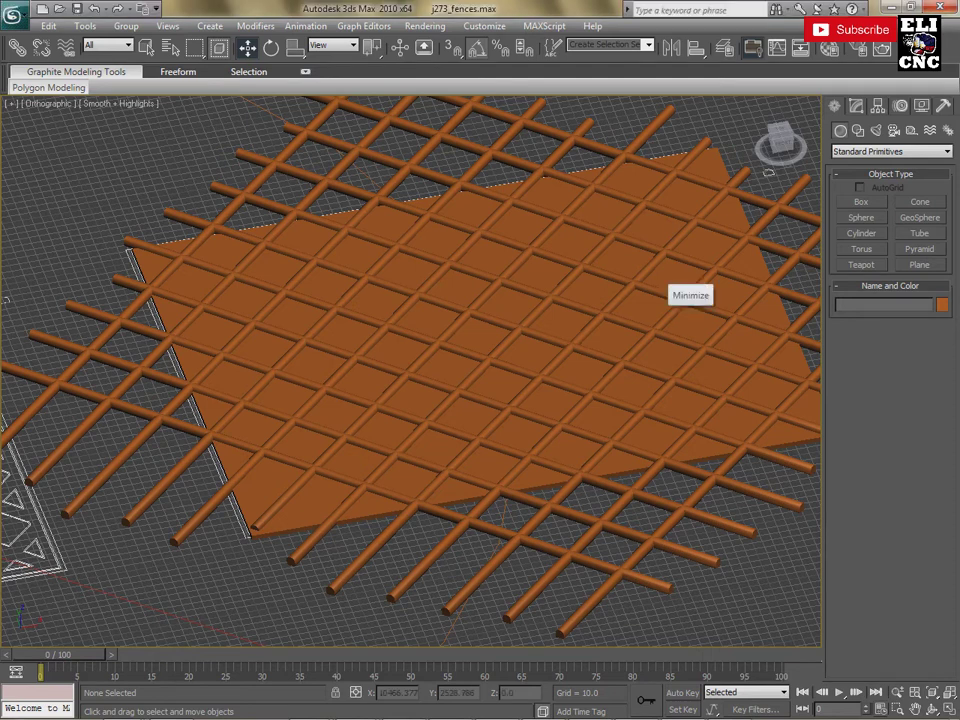
Select the orange panel, frame it, and nudge it slightly up and right
click(778, 170)
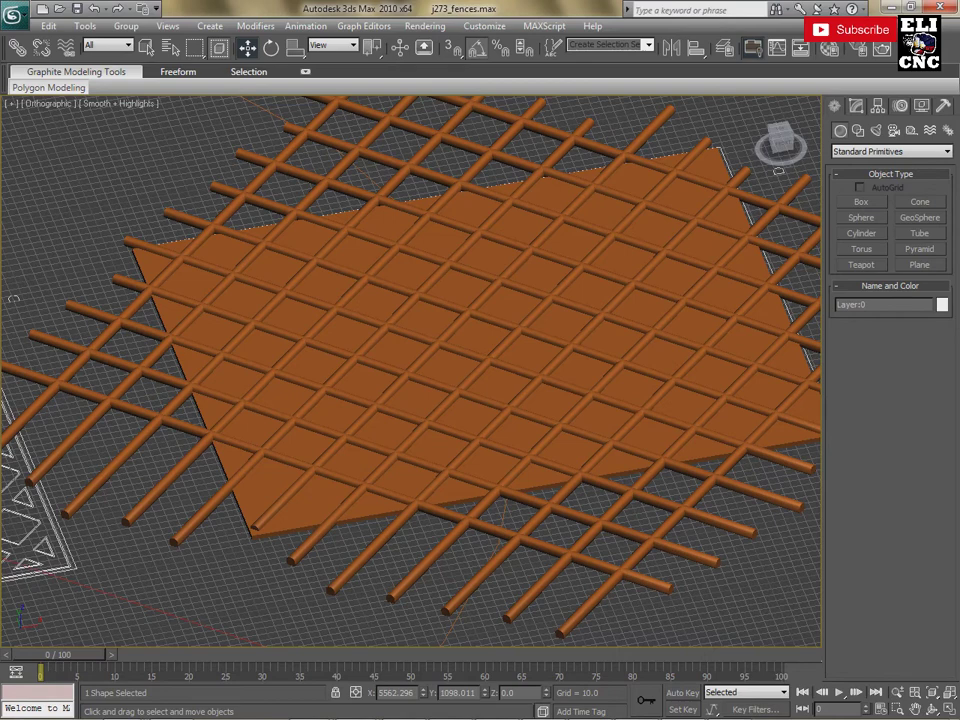
scroll(778, 170, down, 3)
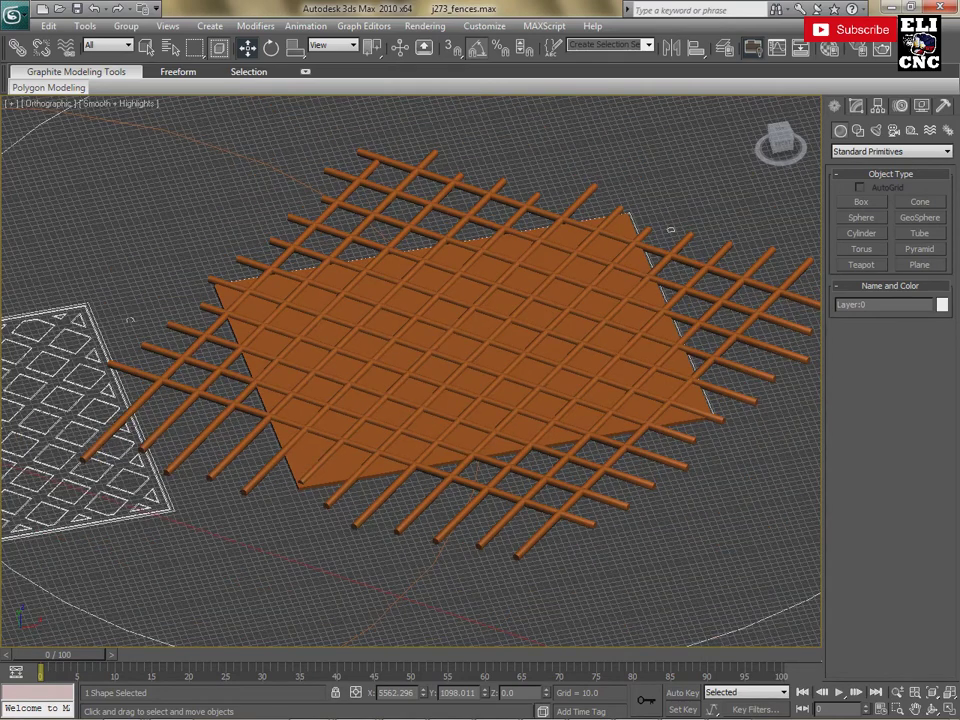
click(670, 229)
key(z)
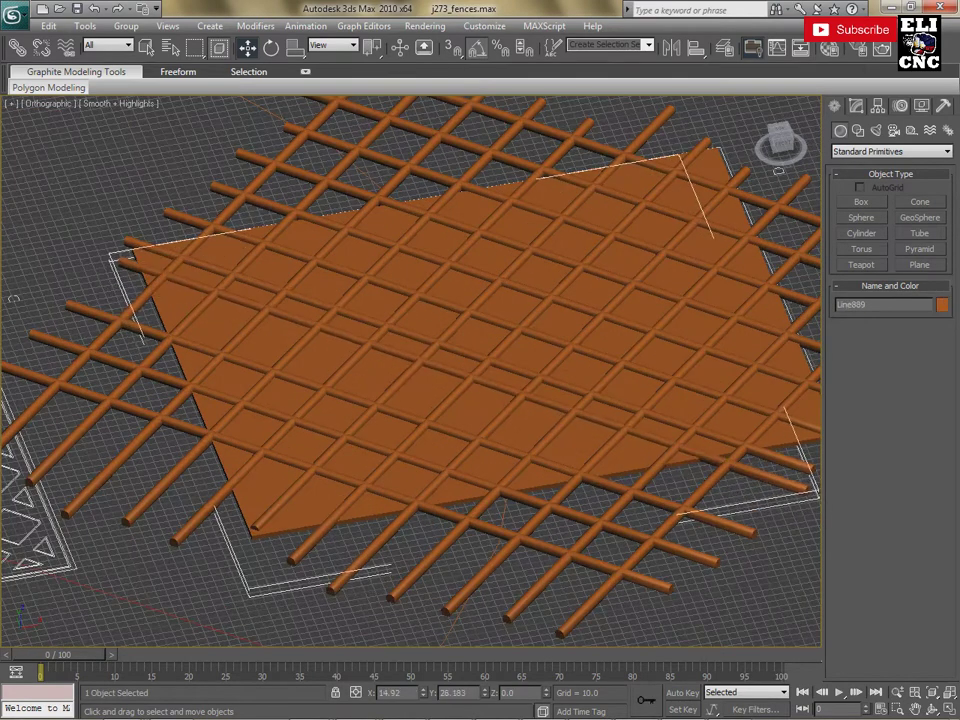
drag(560, 340, 568, 333)
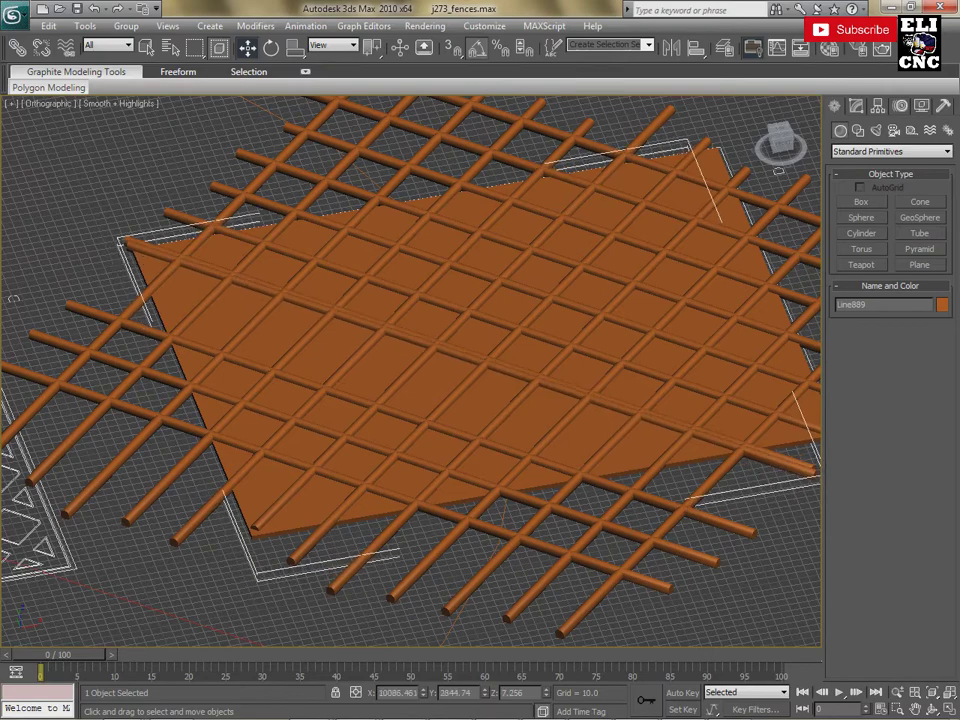
Undo the panel nudge and orbit around the fence to a shallow angle
key(ctrl+r)
mouse_move(300, 519)
mouse_down()
mouse_move(460, 189)
mouse_move(144, 225)
mouse_up()
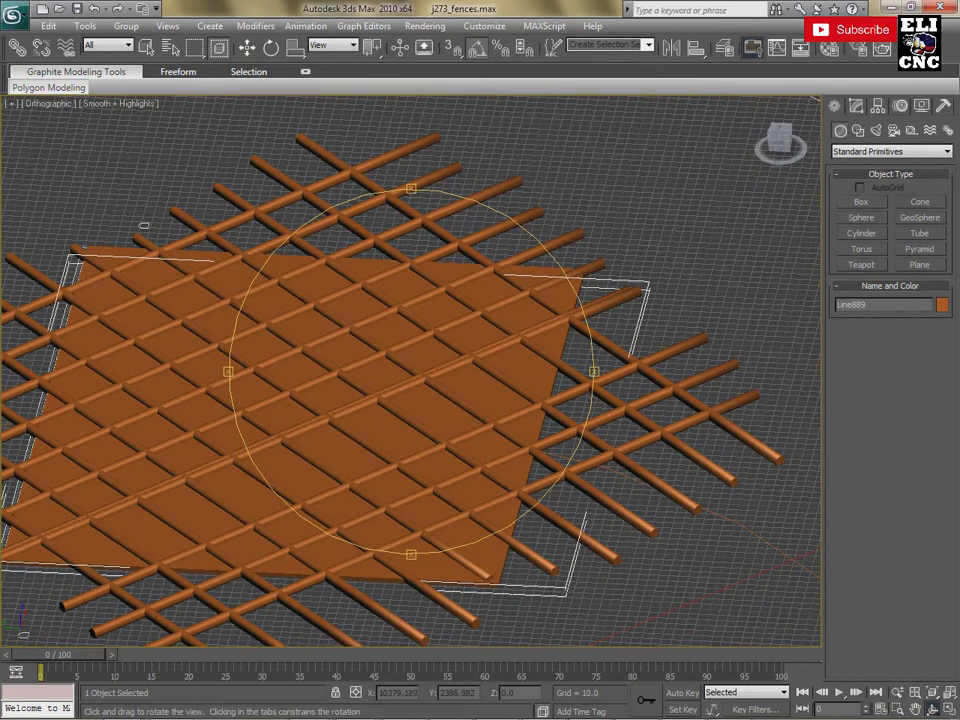
drag(144, 225, 143, 226)
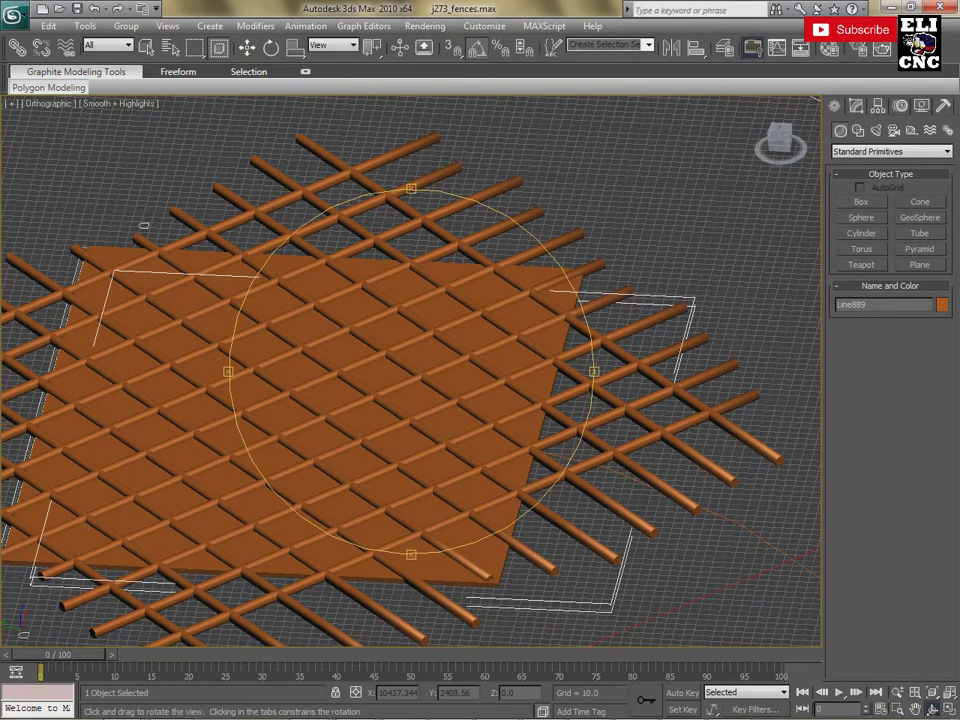
key(ctrl+z)
drag(144, 226, 210, 130)
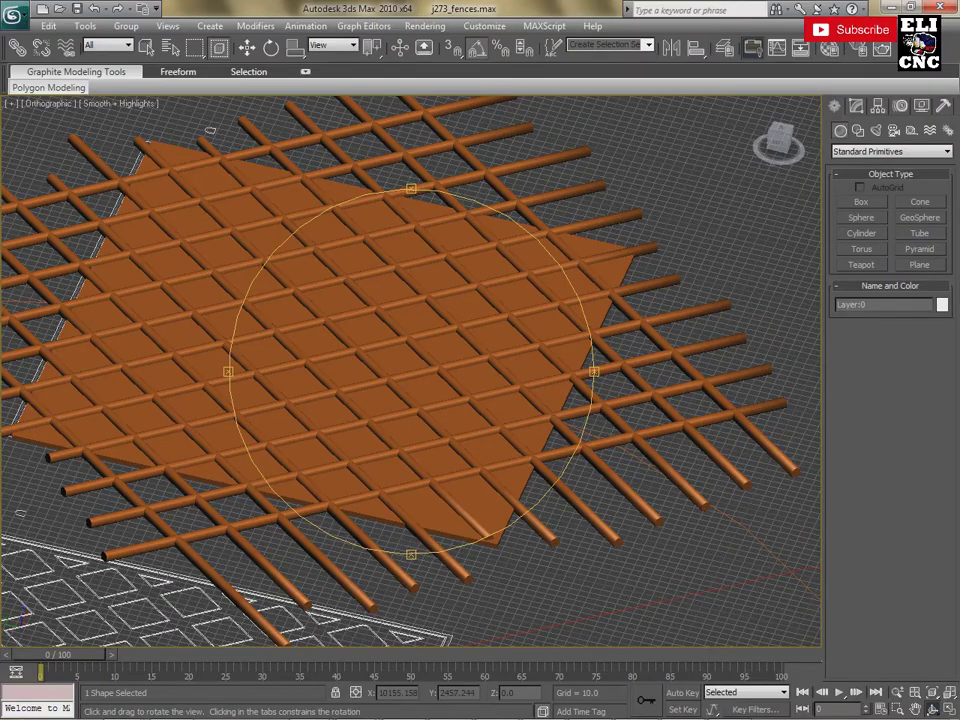
drag(330, 520, 330, 430)
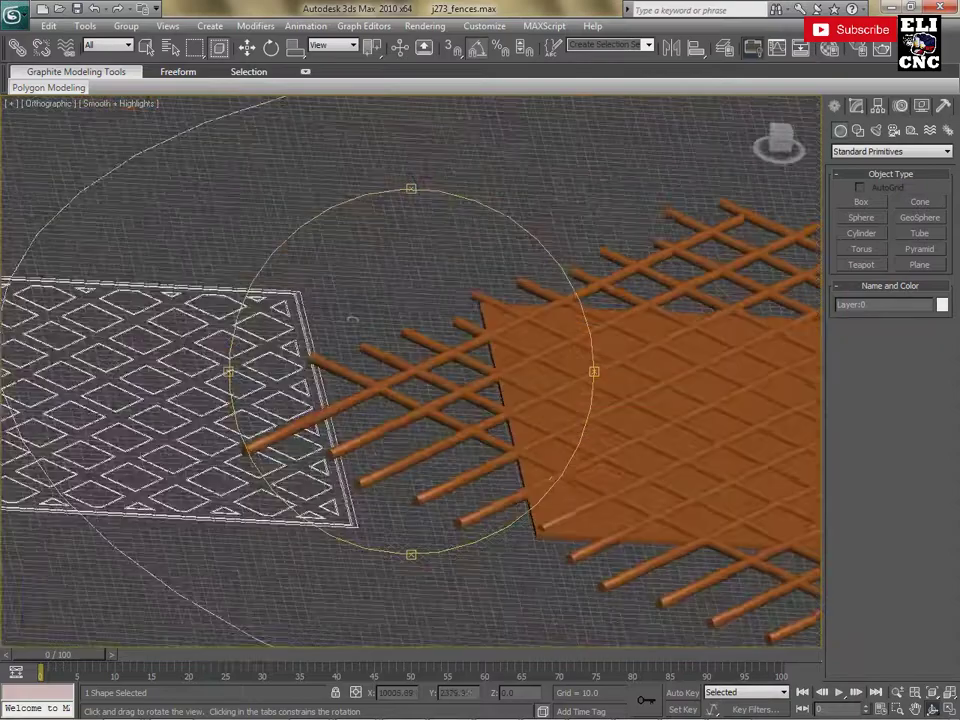
mouse_move(225, 452)
mouse_down()
mouse_move(347, 413)
mouse_move(66, 338)
mouse_move(233, 351)
mouse_up()
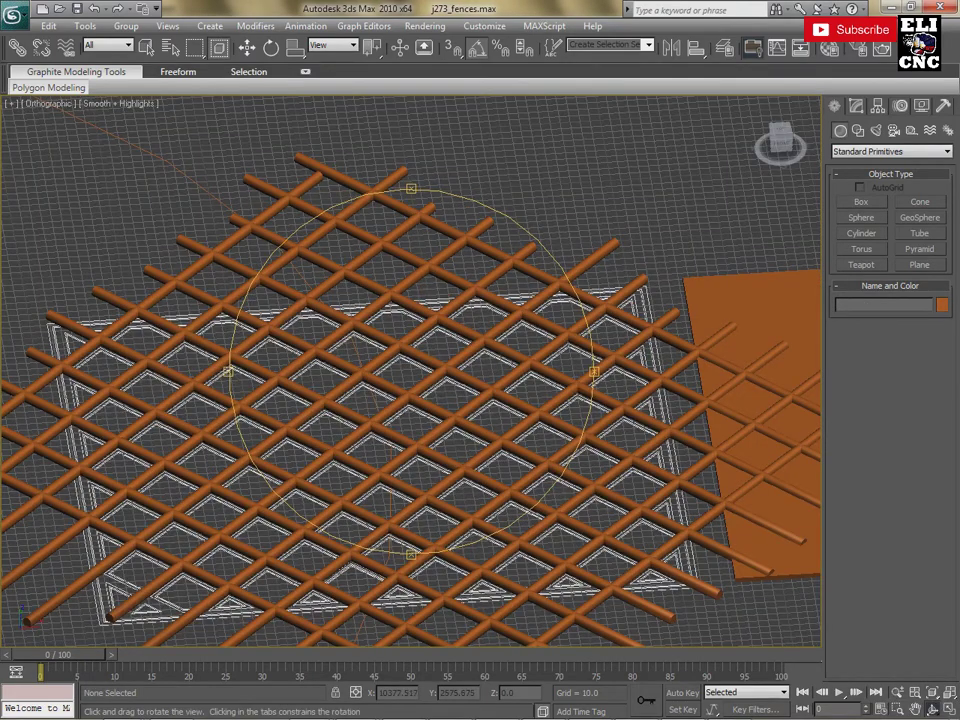
drag(375, 505, 45, 355)
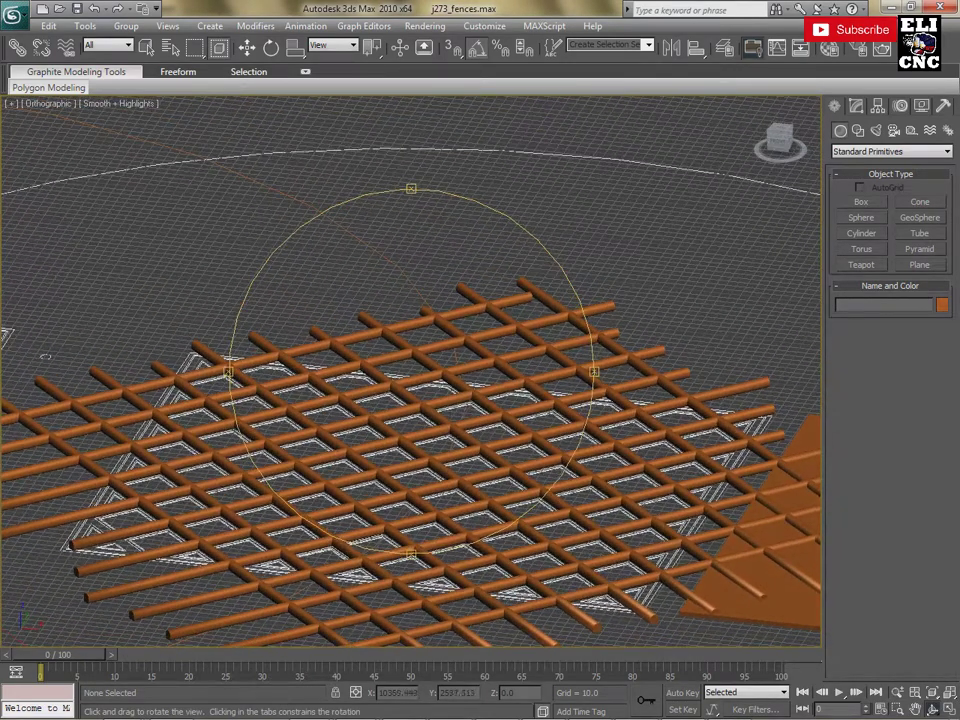
mouse_move(45, 355)
mouse_down()
mouse_move(99, 355)
mouse_move(115, 369)
mouse_move(190, 360)
mouse_move(16, 366)
mouse_move(22, 628)
mouse_move(30, 250)
mouse_move(40, 378)
mouse_move(16, 120)
mouse_up()
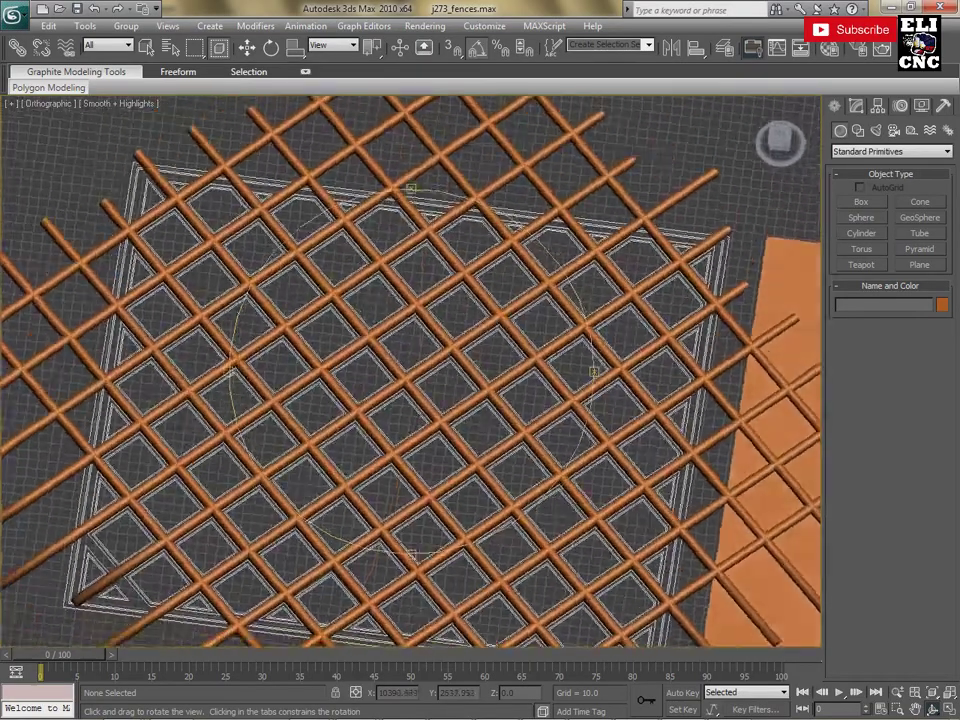
mouse_move(60, 300)
mouse_down()
mouse_move(45, 170)
mouse_move(20, 100)
mouse_up()
mouse_move(75, 560)
mouse_down()
mouse_move(158, 213)
mouse_move(412, 170)
mouse_move(508, 221)
mouse_move(440, 205)
mouse_up()
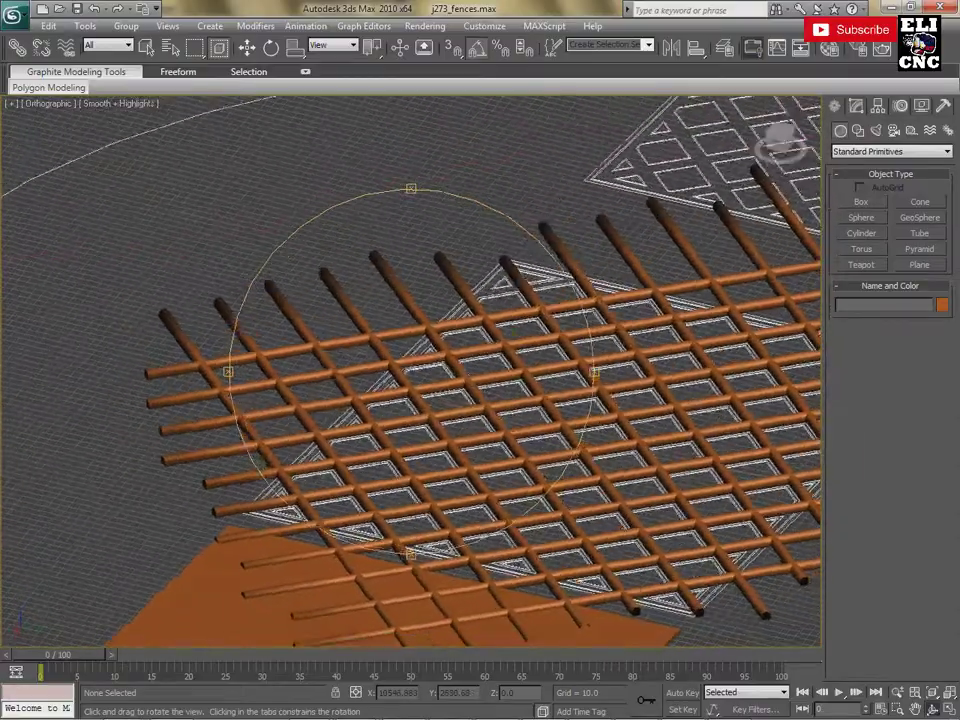
mouse_move(440, 205)
mouse_down()
mouse_move(330, 205)
mouse_move(288, 216)
mouse_up()
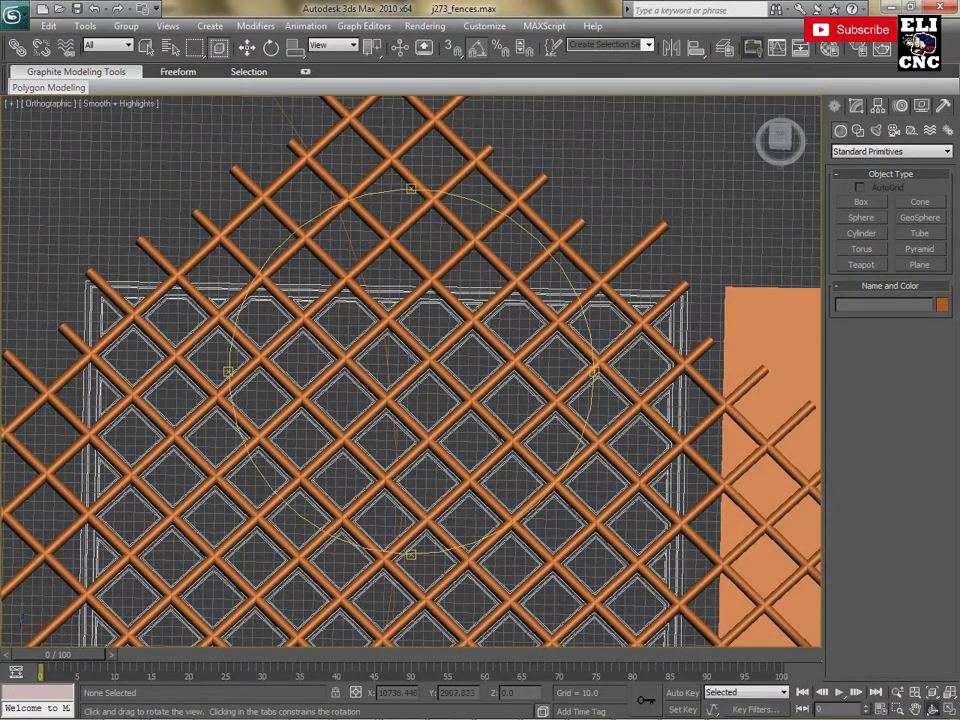
Drag the orange Box10 panel left behind the lattice, zoom out, and deselect it
right_click(700, 530)
click(730, 530)
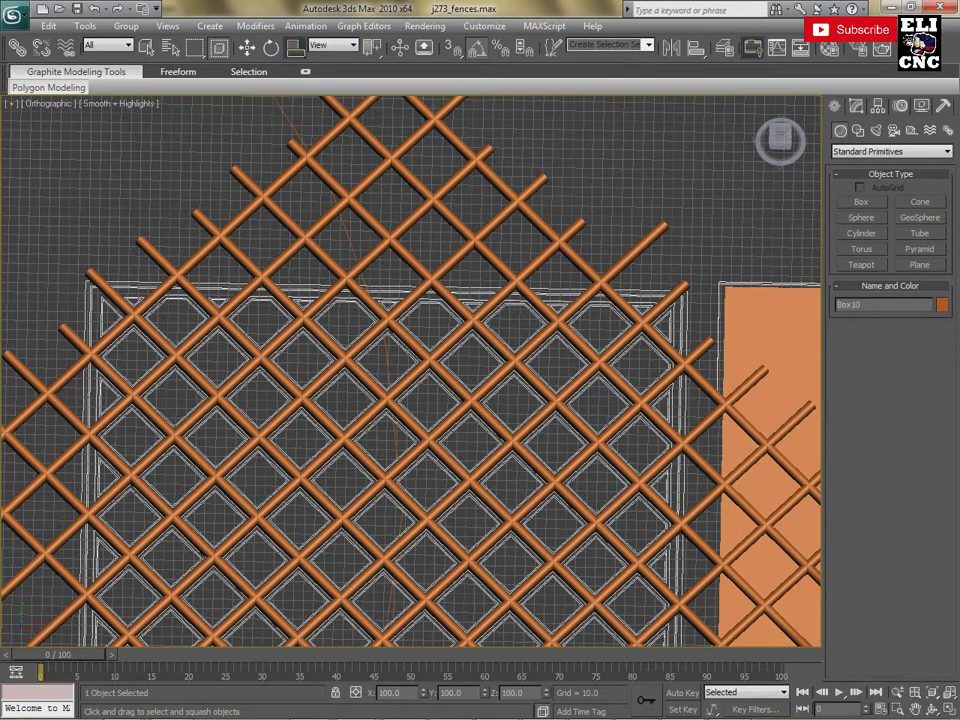
key(w)
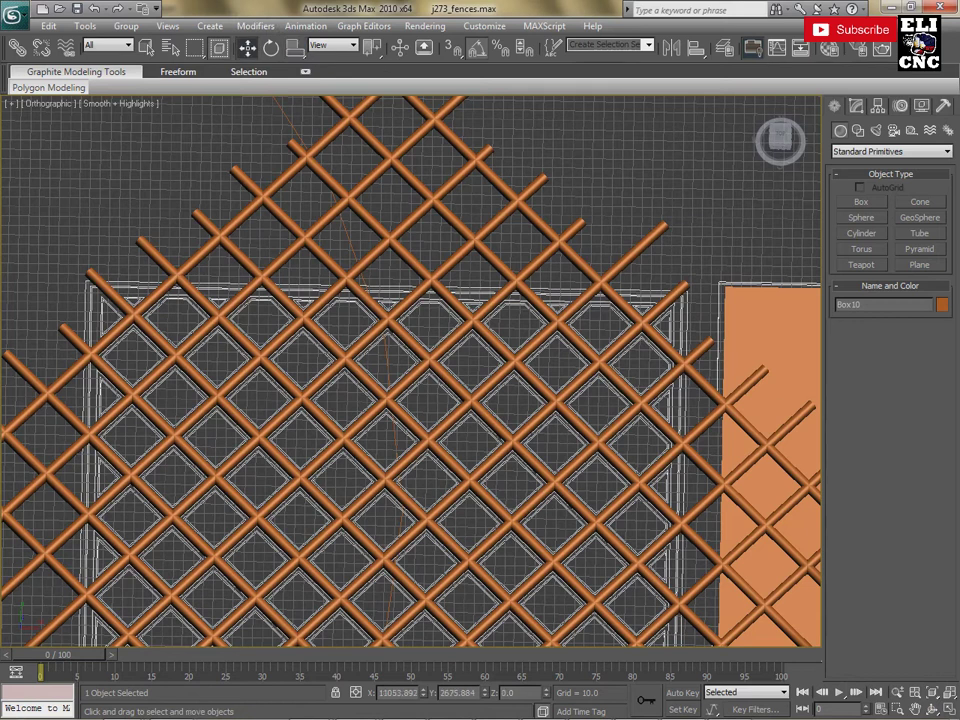
drag(770, 460, 733, 344)
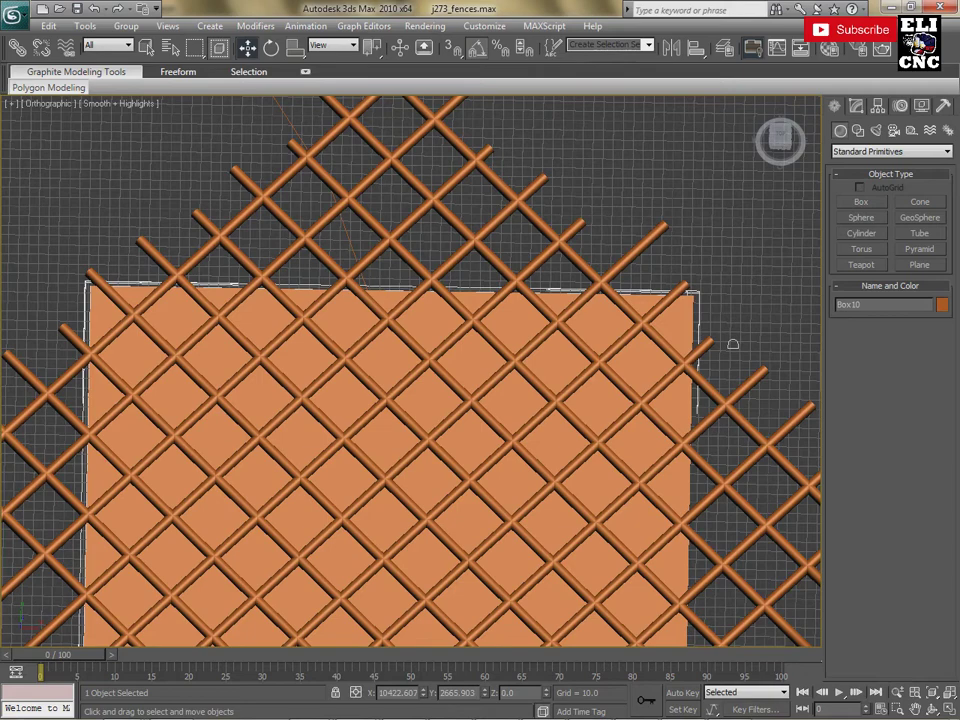
scroll(733, 344, up, 3)
scroll(733, 344, down, 3)
scroll(731, 398, down, 4)
key(ctrl+d)
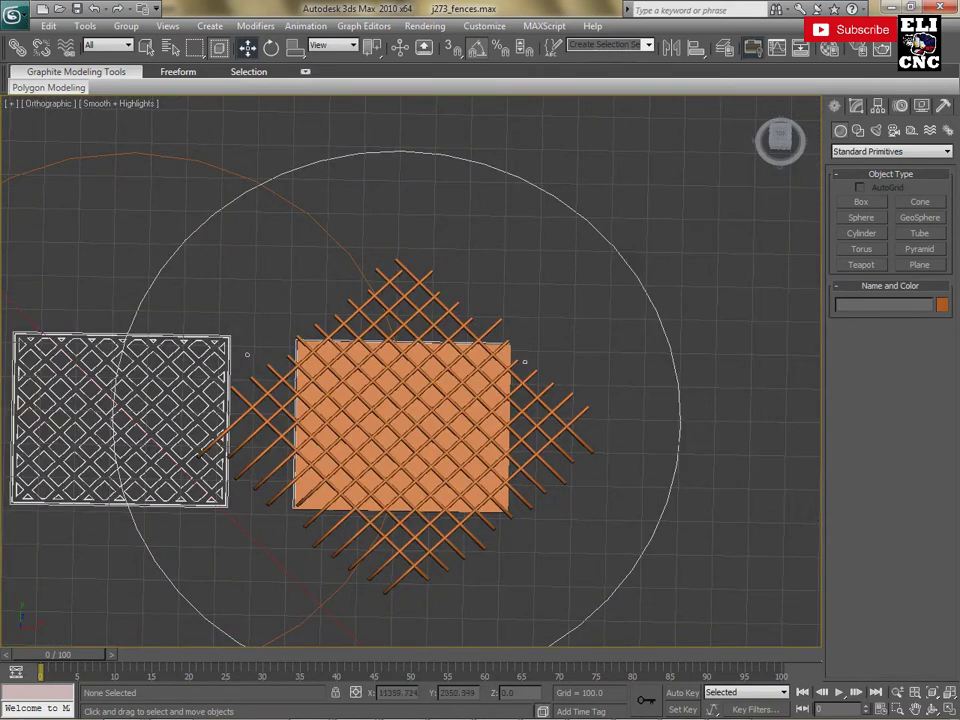
Orbit, zoom and pan to a close, tilted view of the lattice over the panel
alt+middle_drag(700, 530, 680, 470)
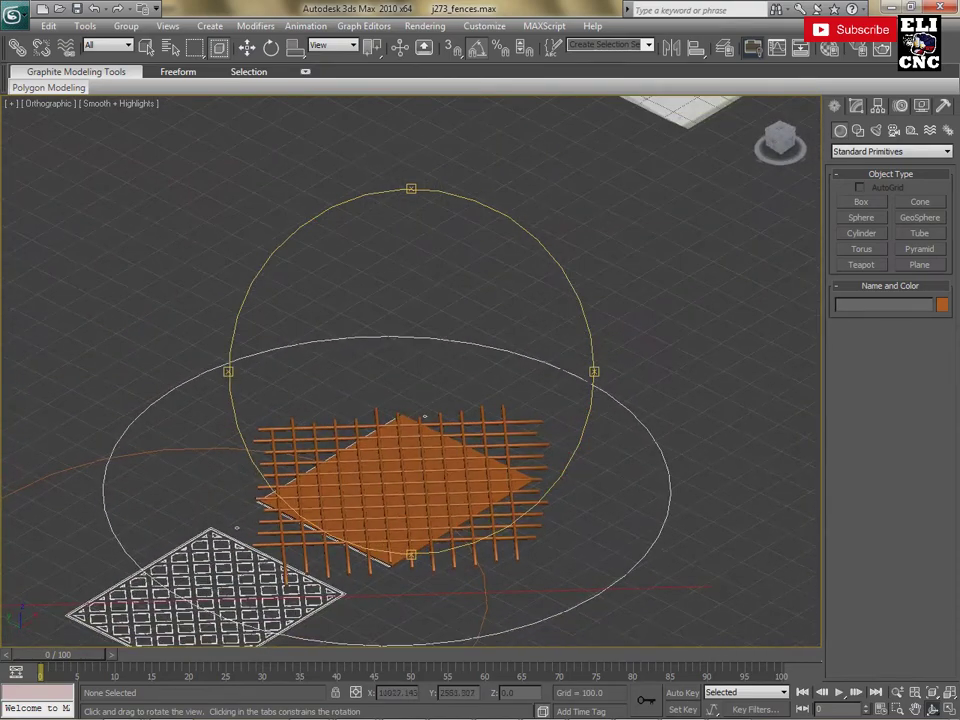
alt+middle_drag(424, 416, 424, 372)
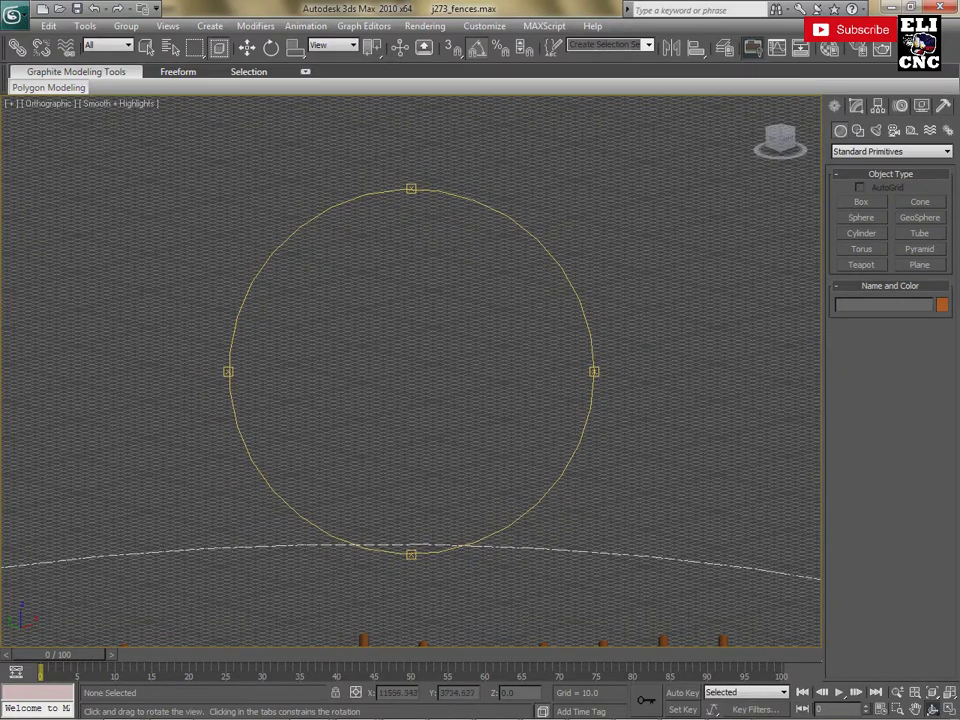
alt+middle_drag(424, 372, 424, 320)
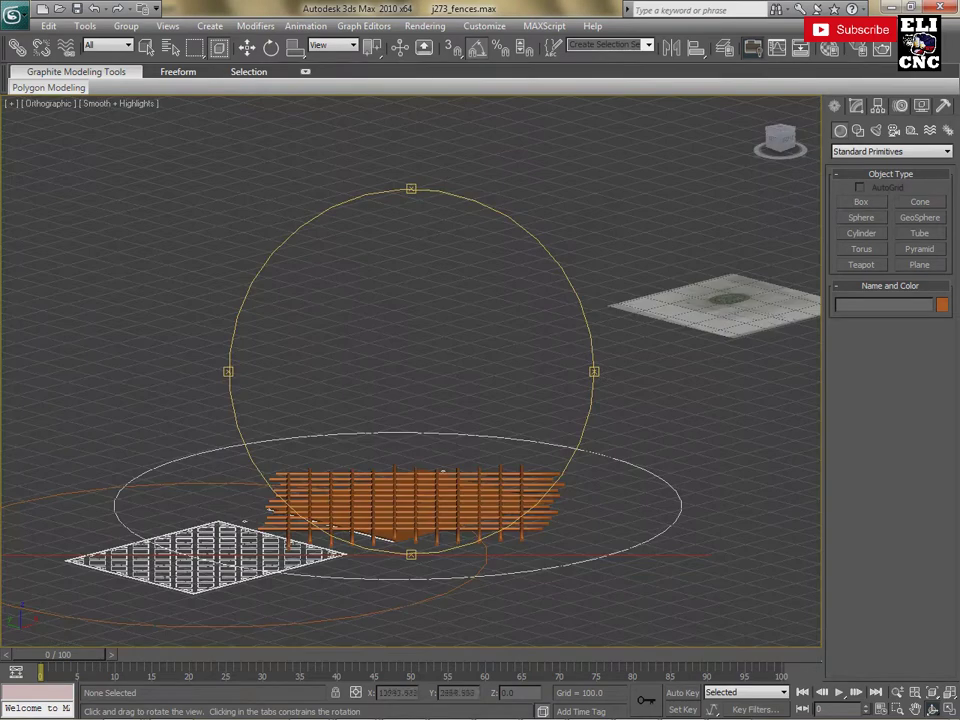
alt+middle_drag(443, 470, 510, 381)
scroll(510, 381, up, 5)
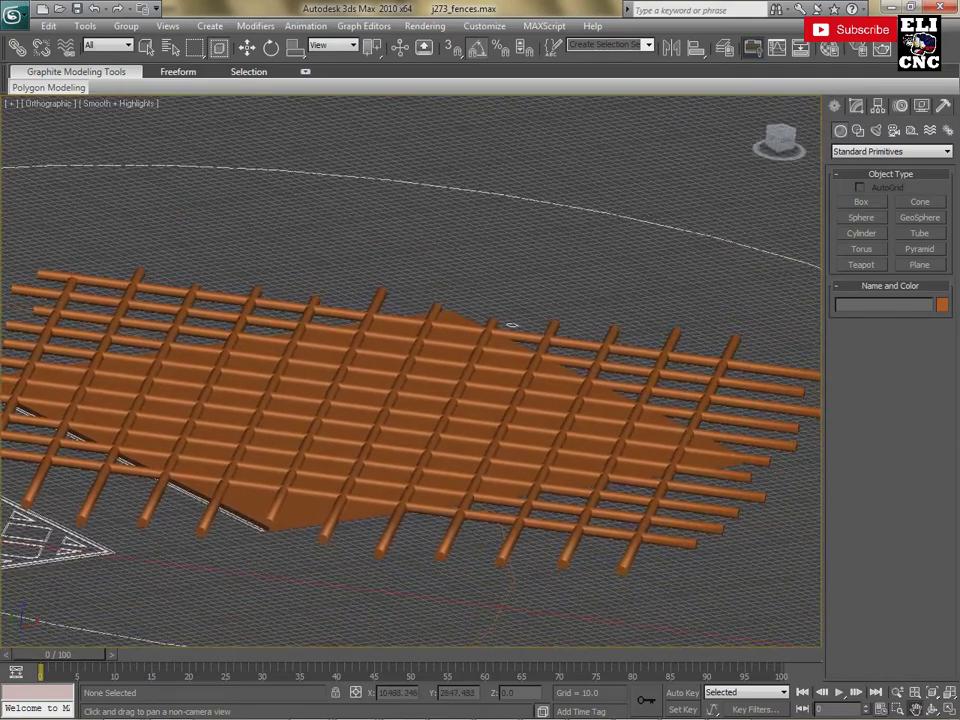
middle_drag(511, 325, 517, 325)
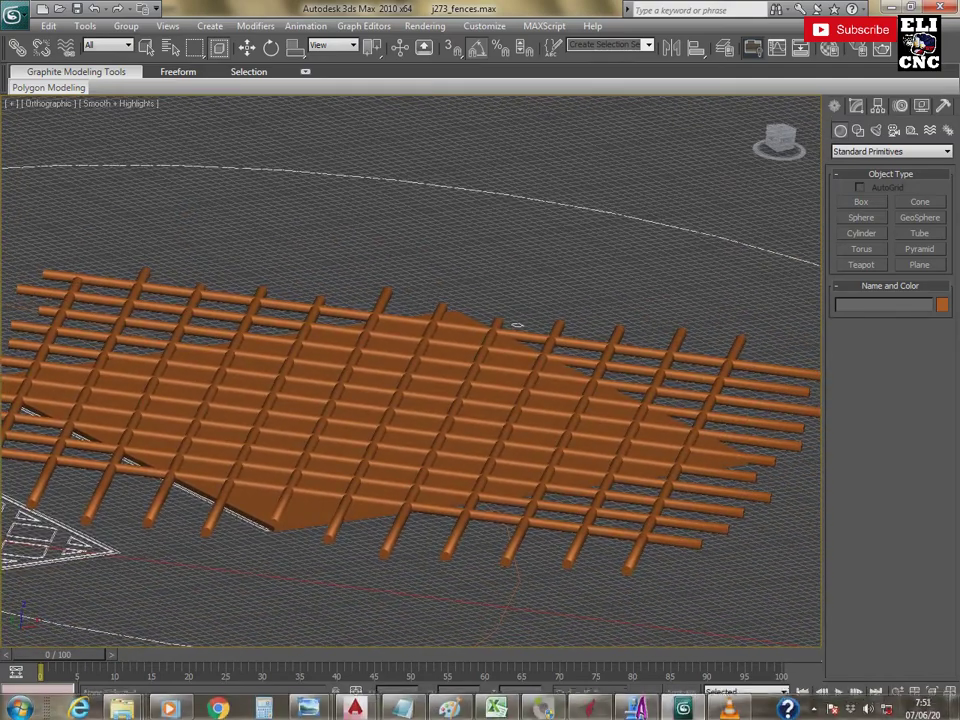
mouse_move(517, 325)
alt+middle_down()
mouse_move(580, 143)
mouse_move(636, 223)
mouse_move(747, 271)
mouse_move(786, 337)
mouse_move(775, 480)
mouse_move(770, 440)
mouse_move(764, 455)
mouse_move(789, 403)
mouse_move(784, 362)
mouse_move(763, 411)
mouse_move(750, 394)
mouse_move(758, 396)
mouse_move(787, 340)
mouse_move(629, 101)
mouse_move(629, 151)
alt+middle_up()
drag(566, 125, 120, 160)
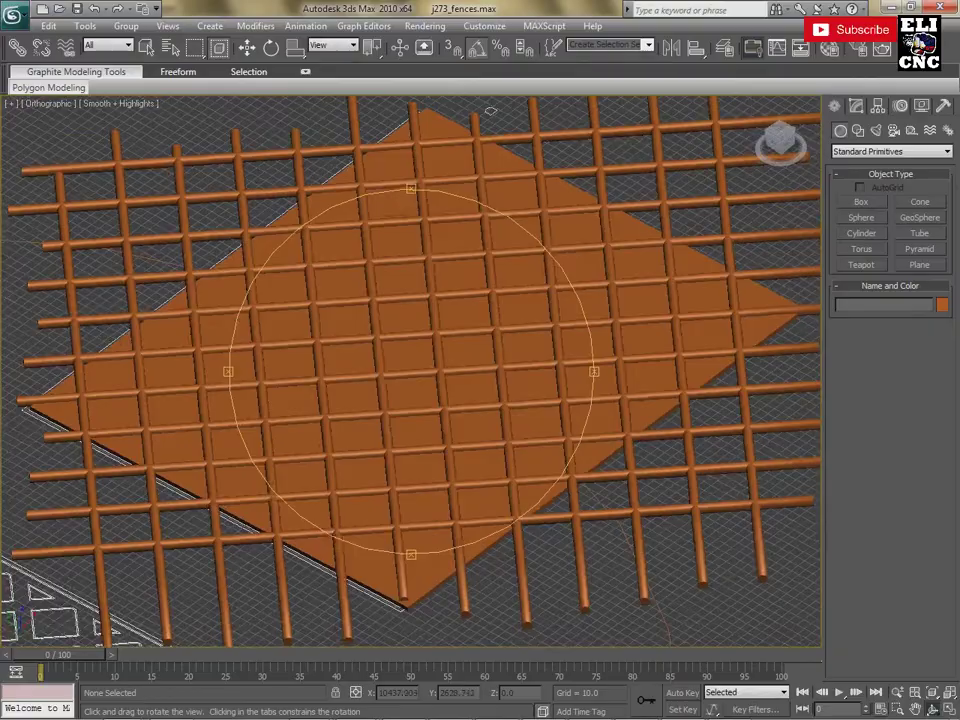
Pan the lattice into the centre, orbit to a low angle, and return to Select and Move
mouse_move(246, 630)
mouse_down()
mouse_move(703, 395)
mouse_move(649, 348)
mouse_move(148, 410)
mouse_move(133, 521)
mouse_move(144, 560)
mouse_up()
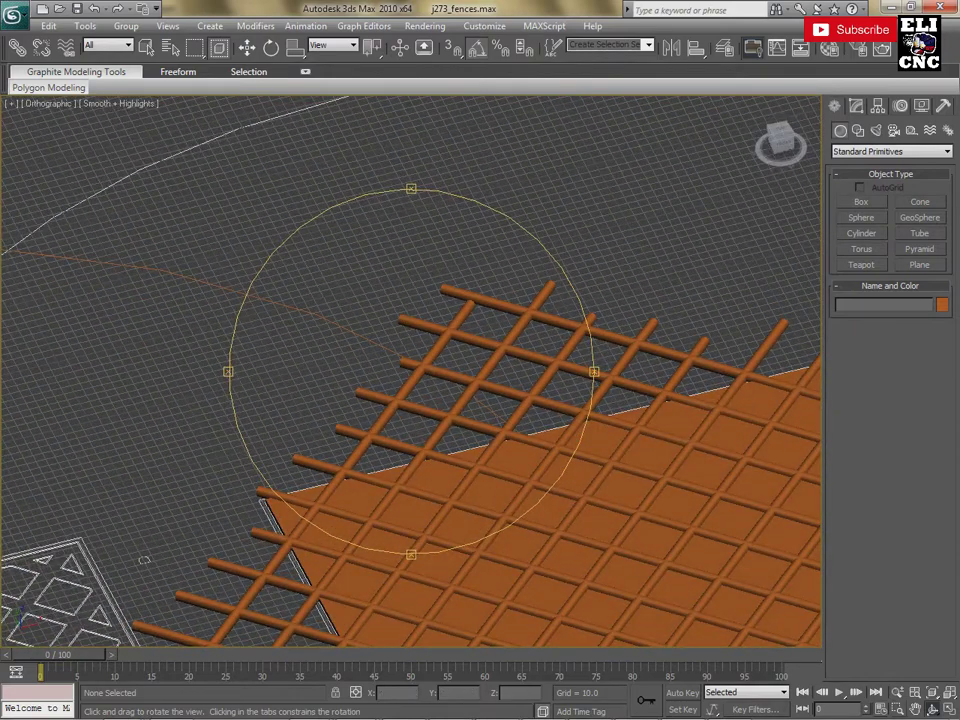
key(ctrl+p)
mouse_move(144, 560)
mouse_down()
mouse_move(714, 251)
mouse_move(687, 212)
mouse_up()
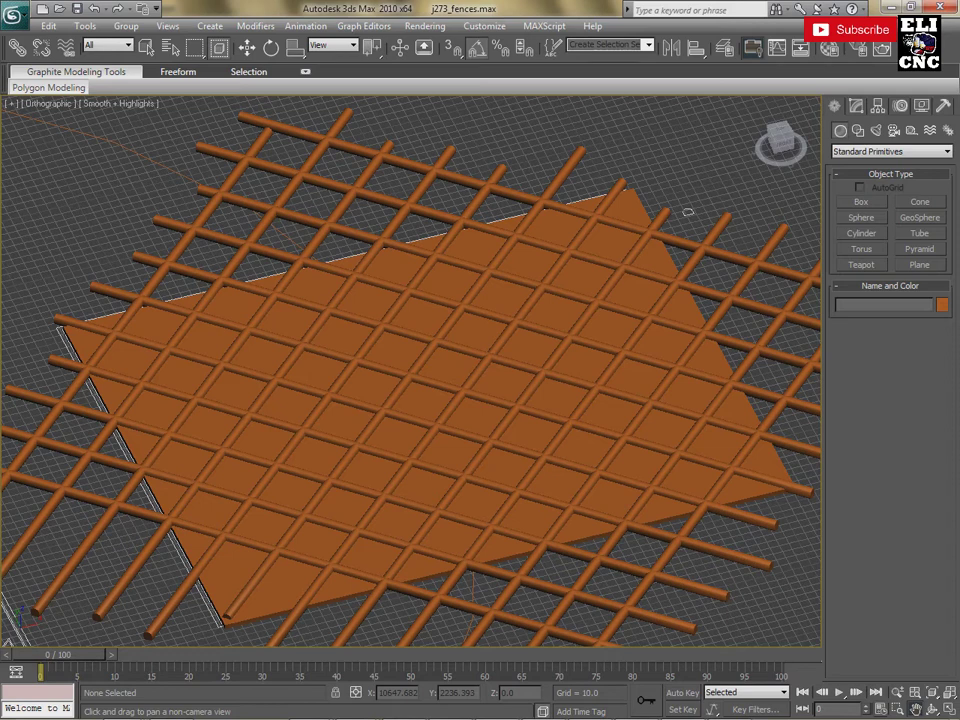
middle_drag(687, 212, 699, 181)
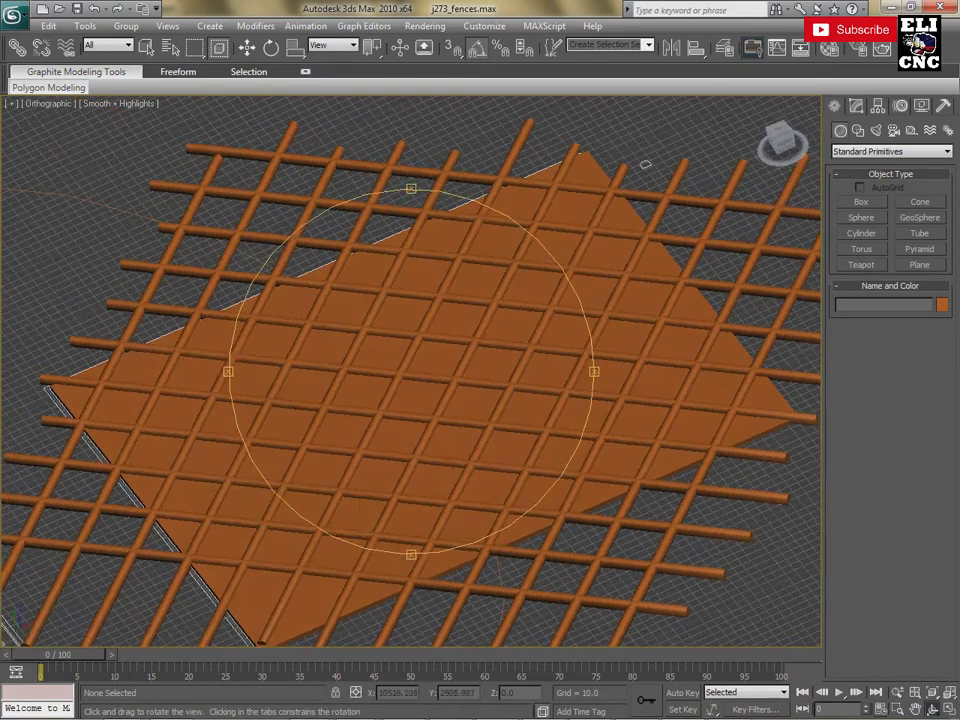
mouse_move(699, 181)
alt+middle_down()
mouse_move(699, 260)
mouse_move(768, 172)
alt+middle_up()
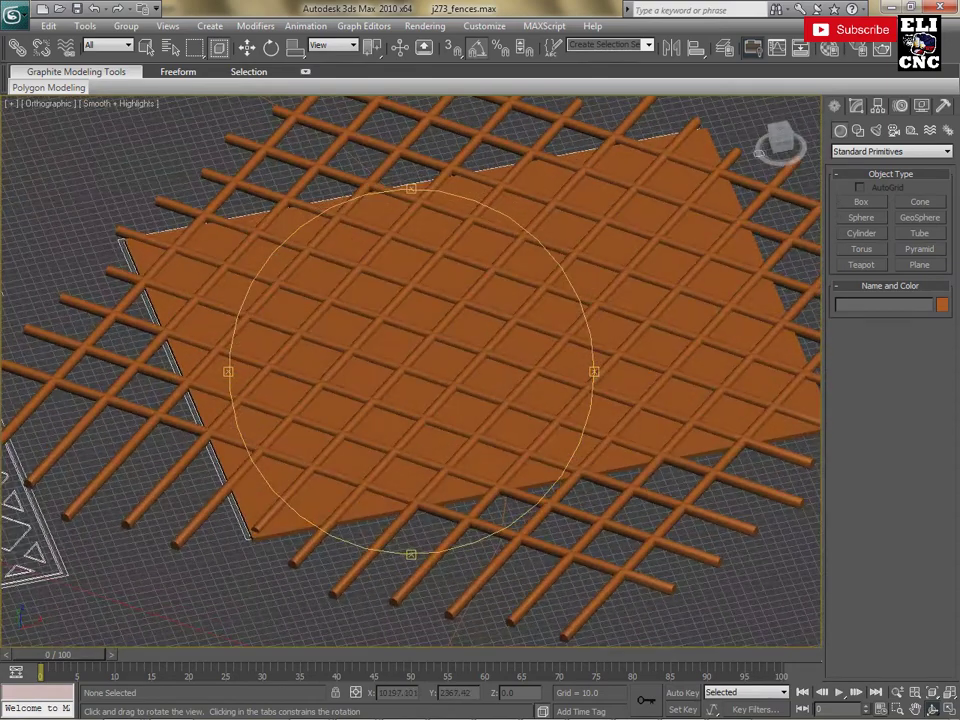
key(Escape)
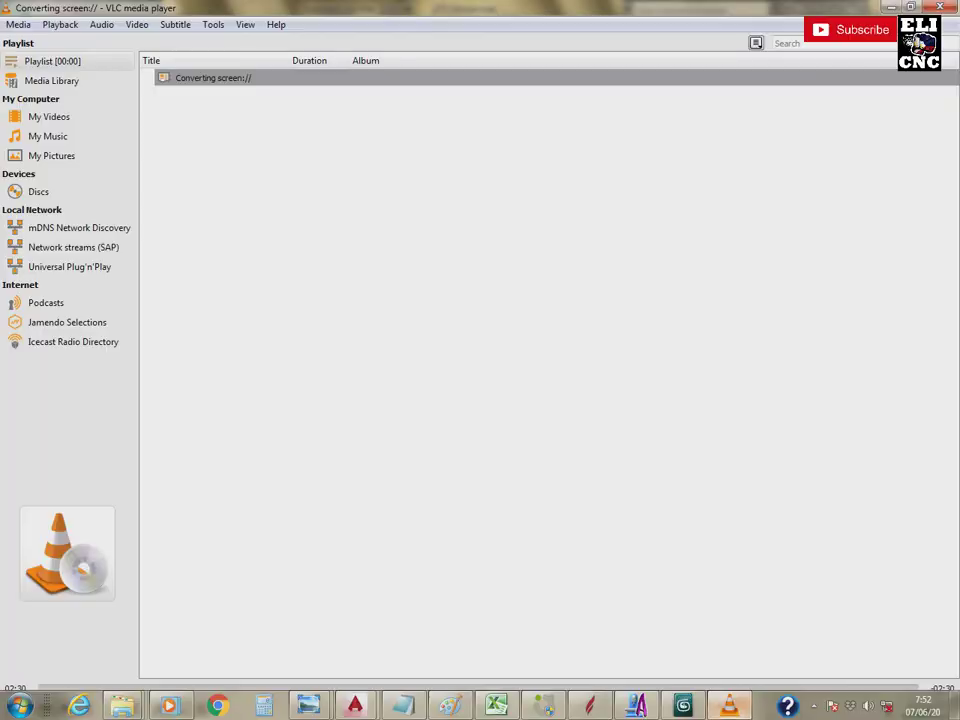
click(14, 707)
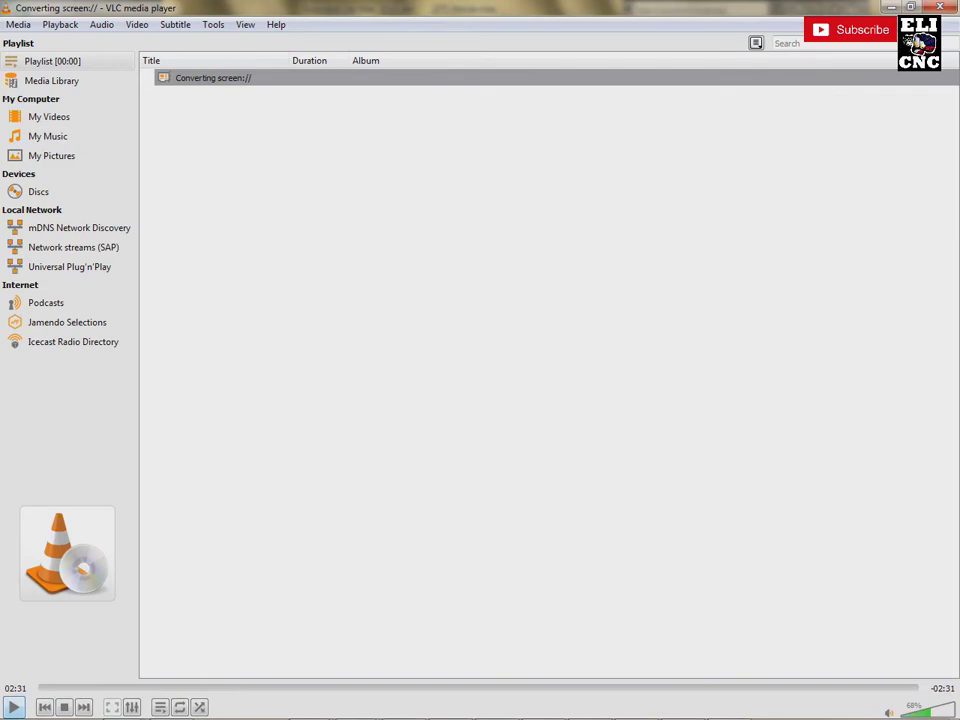
click(14, 707)
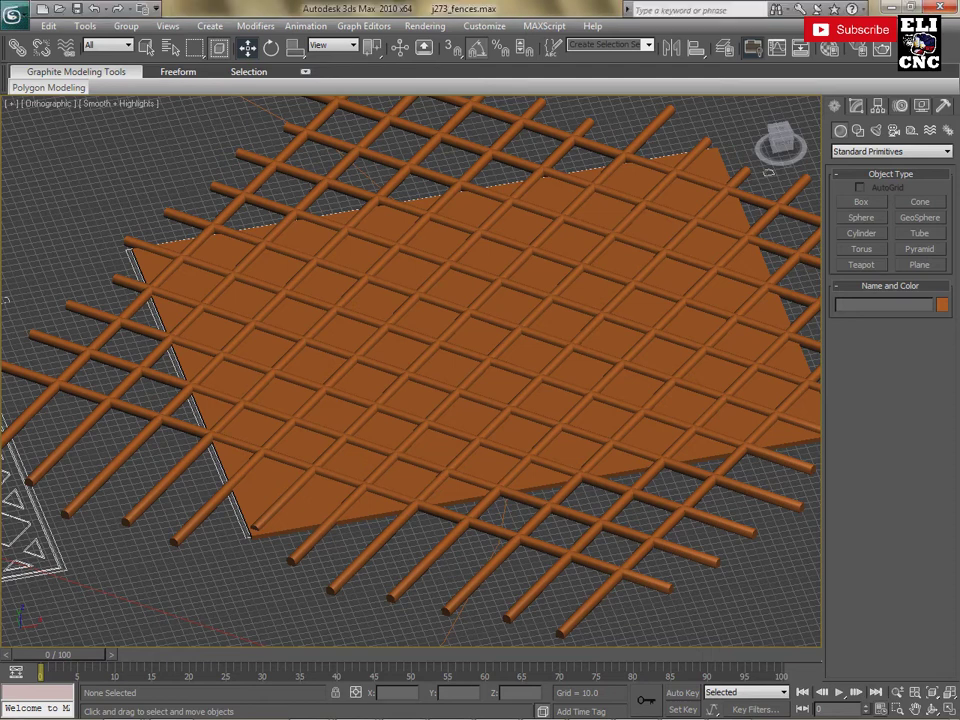
Select Line889 and raise it slightly beneath the lattice
click(778, 170)
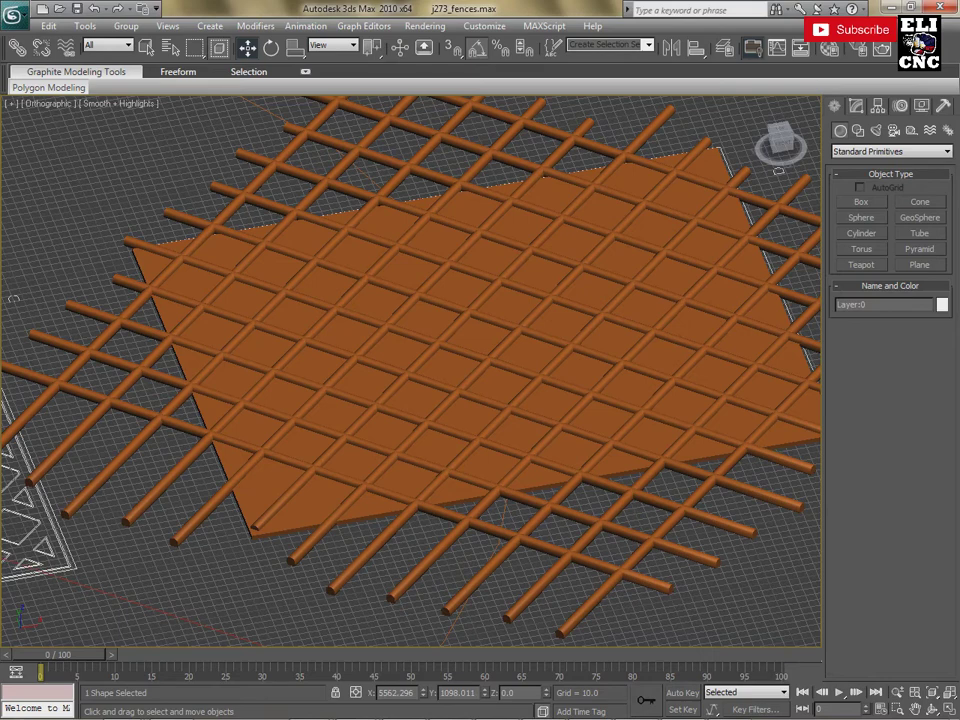
scroll(670, 229, down, 3)
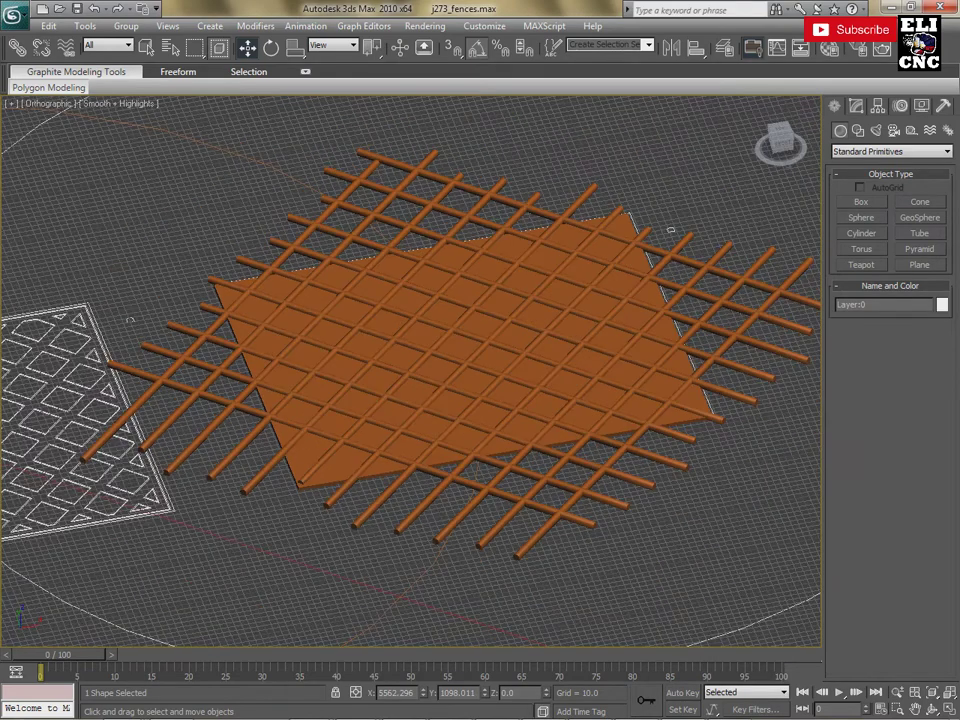
scroll(670, 229, up, 3)
click(778, 170)
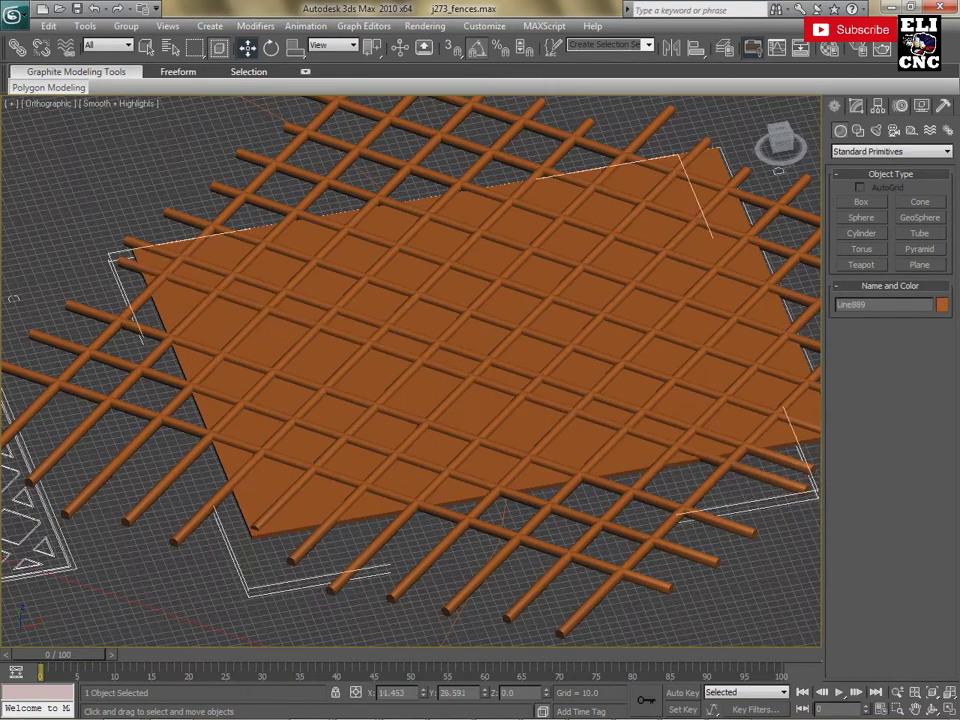
drag(560, 345, 568, 328)
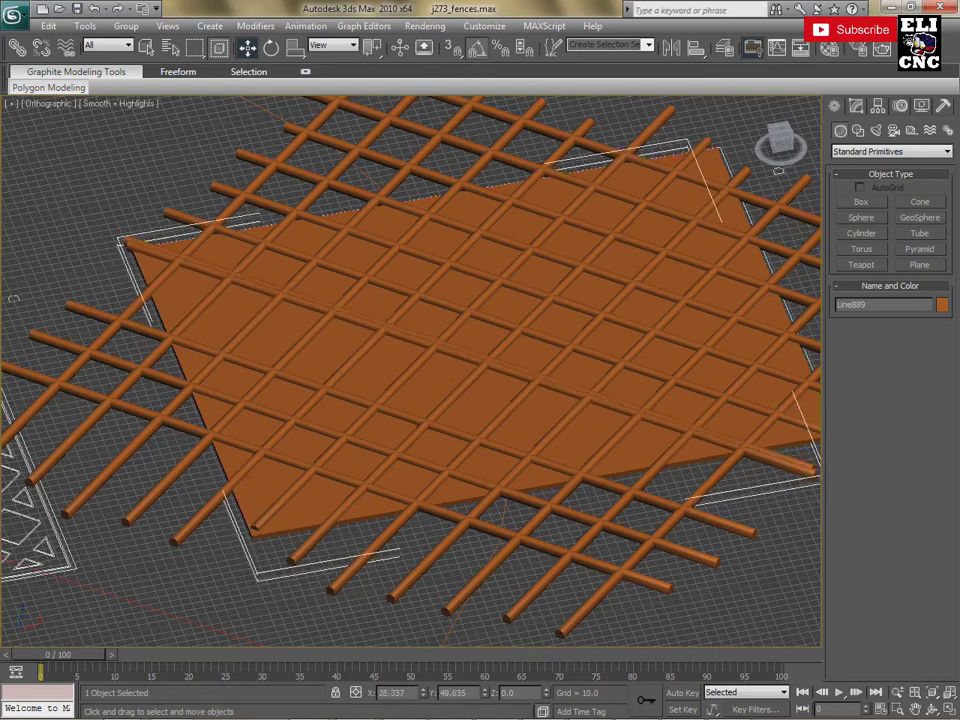
Orbit around the lattice down to a low, nearly horizontal view
alt+middle_drag(687, 531, 596, 400)
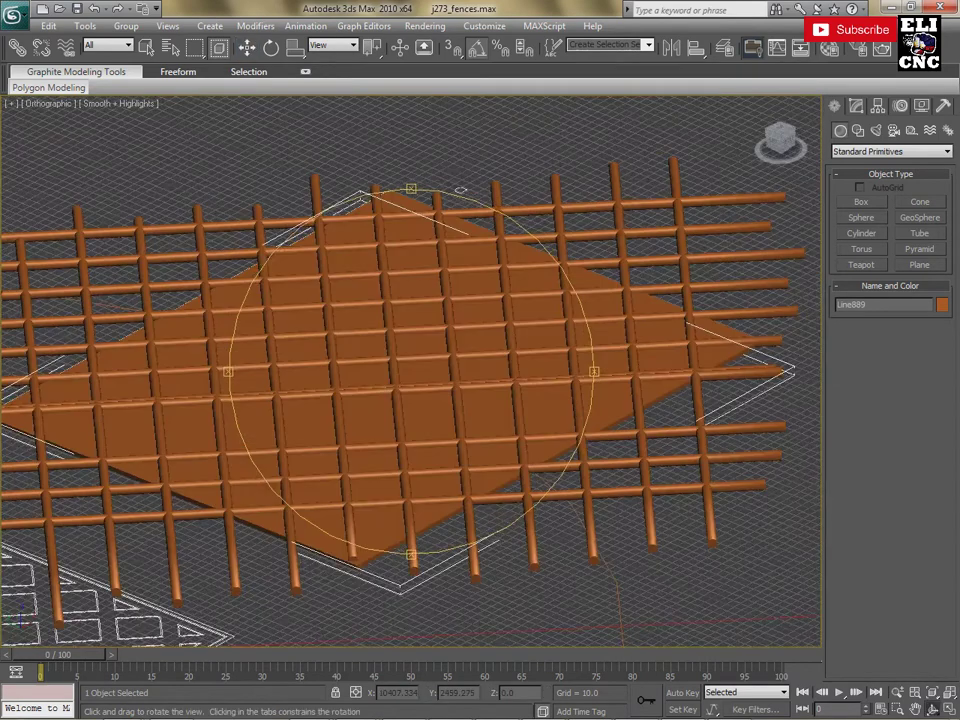
alt+middle_drag(460, 189, 144, 226)
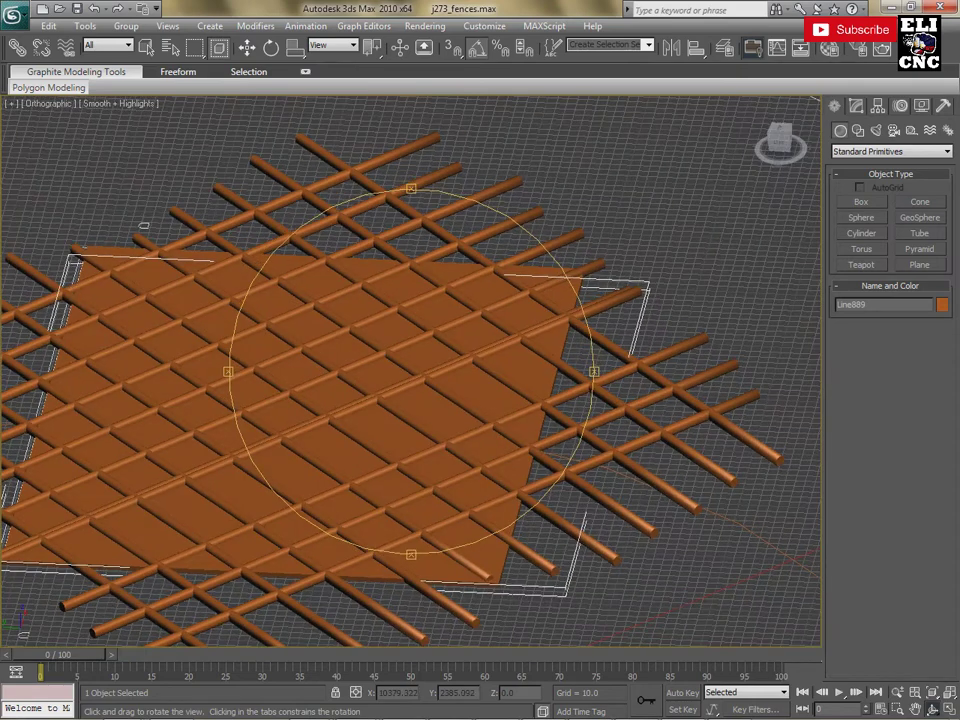
alt+middle_drag(144, 226, 143, 225)
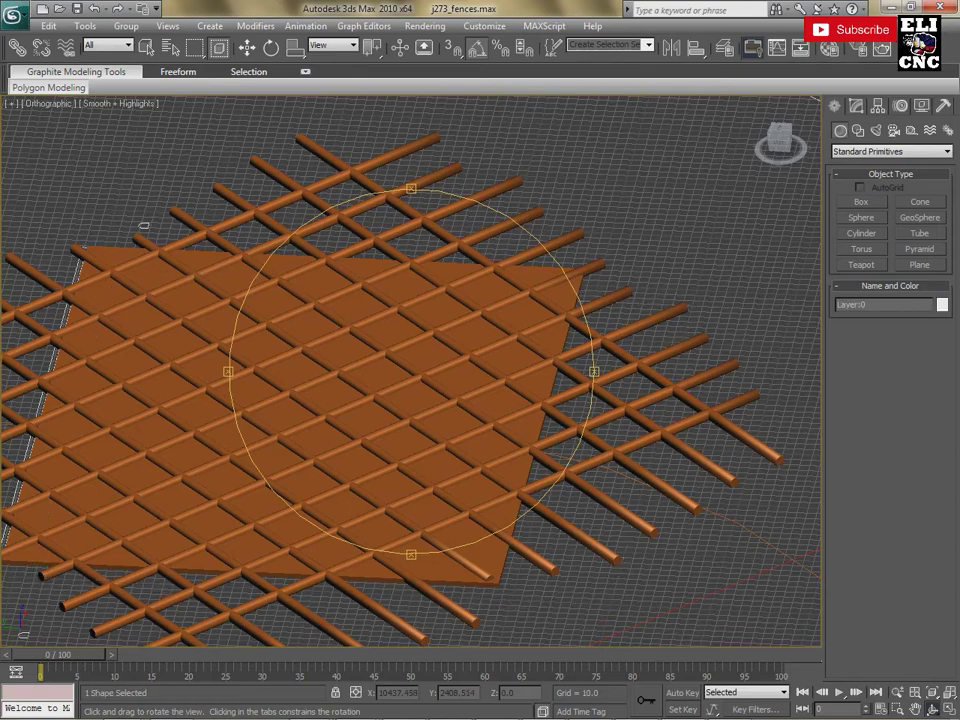
alt+middle_drag(144, 226, 210, 130)
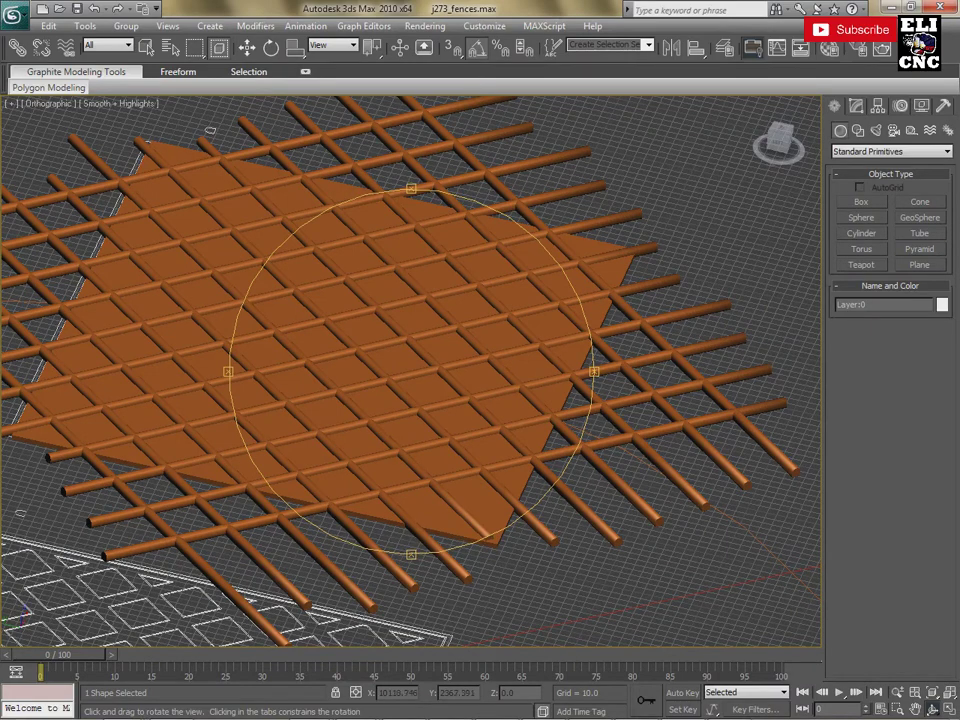
mouse_move(307, 520)
mouse_down()
mouse_move(309, 450)
mouse_move(88, 298)
mouse_move(256, 340)
mouse_move(67, 338)
mouse_move(232, 350)
mouse_up()
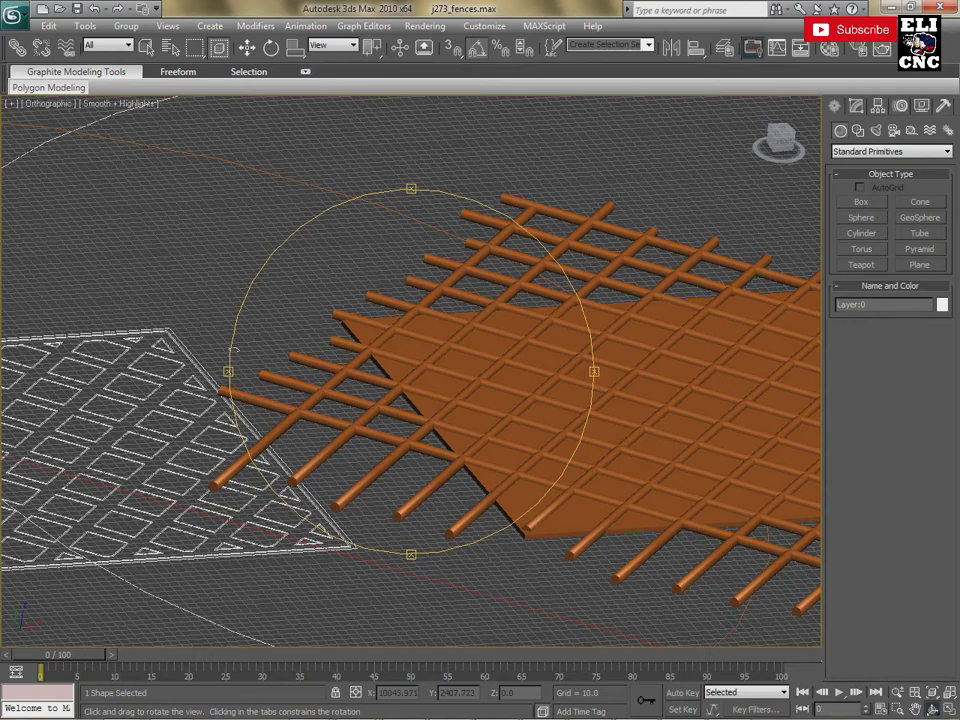